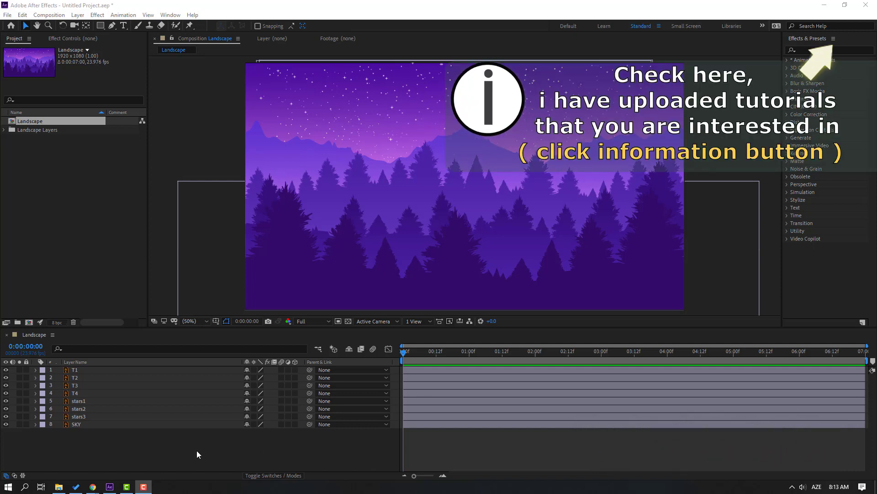
# Add a new null object layer to the timeline and rename it 'Fake Camera'.
pyautogui.rightClick(111, 440)
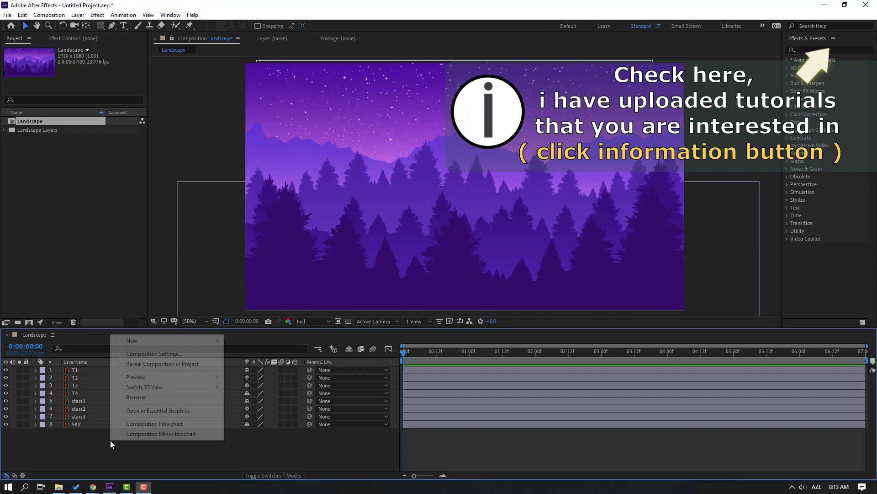
pyautogui.moveTo(183, 341)
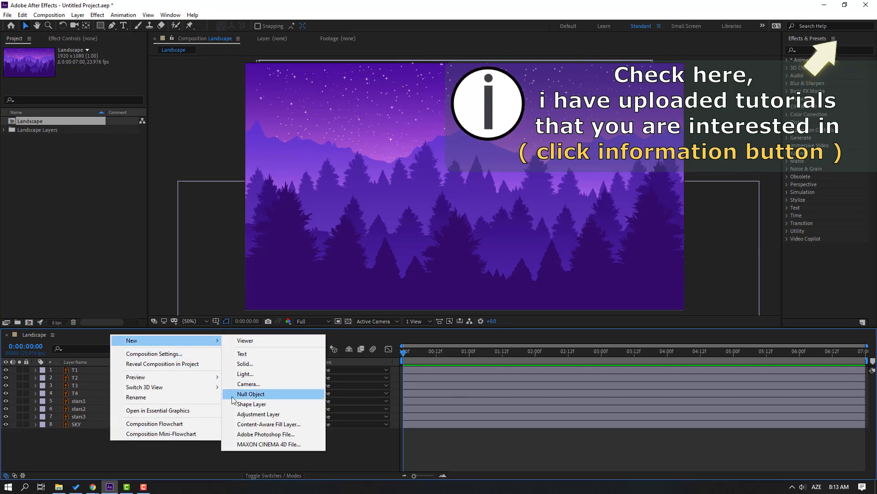
pyautogui.click(274, 394)
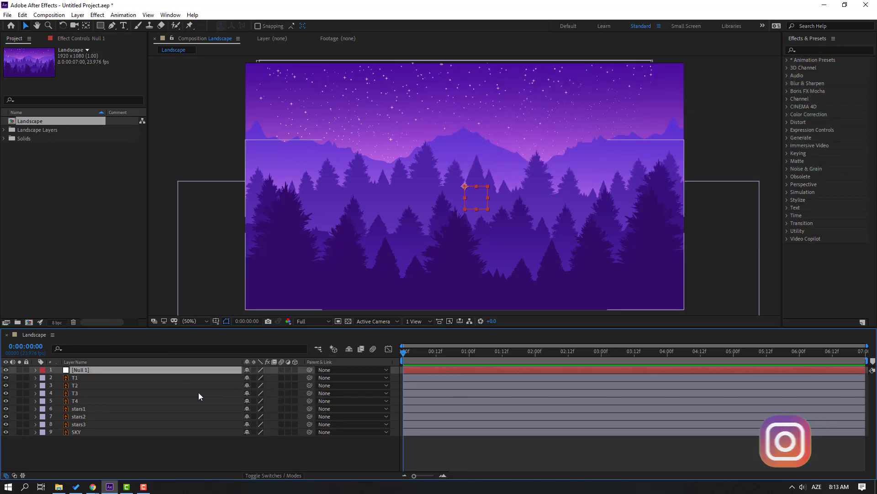
pyautogui.press('Return')
pyautogui.write('Fake Camera')
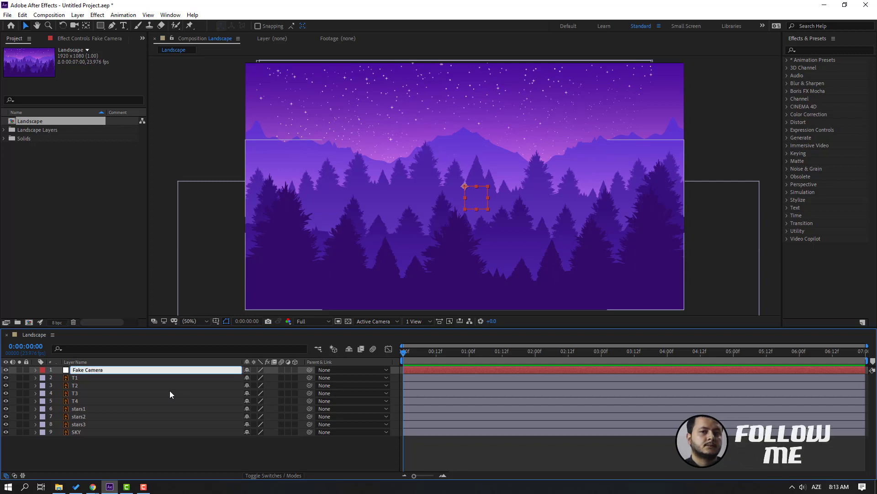
pyautogui.press('Return')
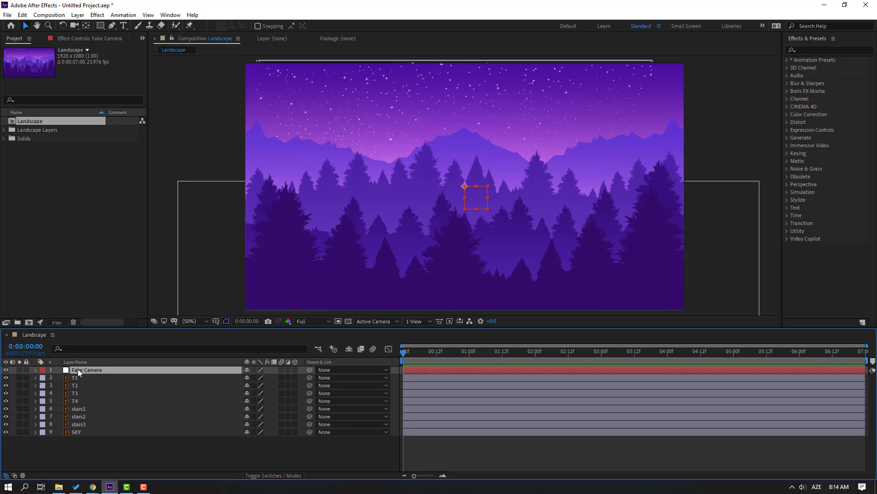
# Centre the Fake Camera null's anchor point with the Pan Behind tool.
pyautogui.click(86, 26)
pyautogui.hotkey('ctrl', 'alt', 'Home')
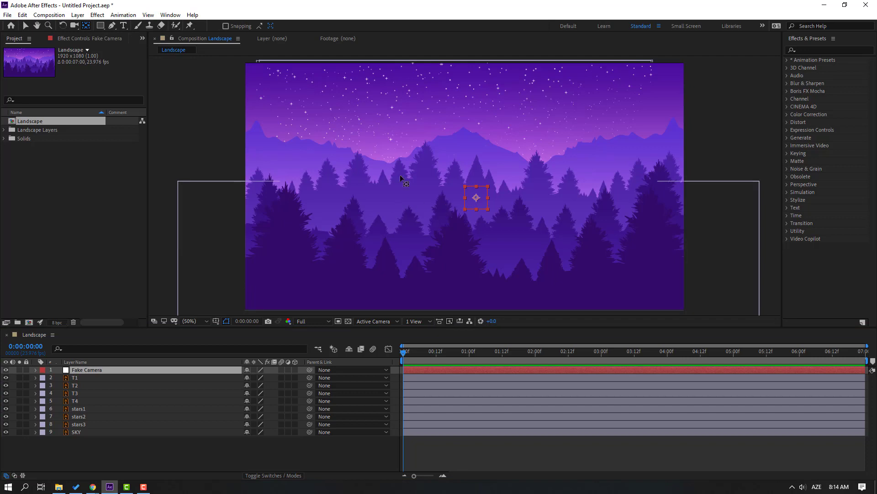
pyautogui.click(25, 26)
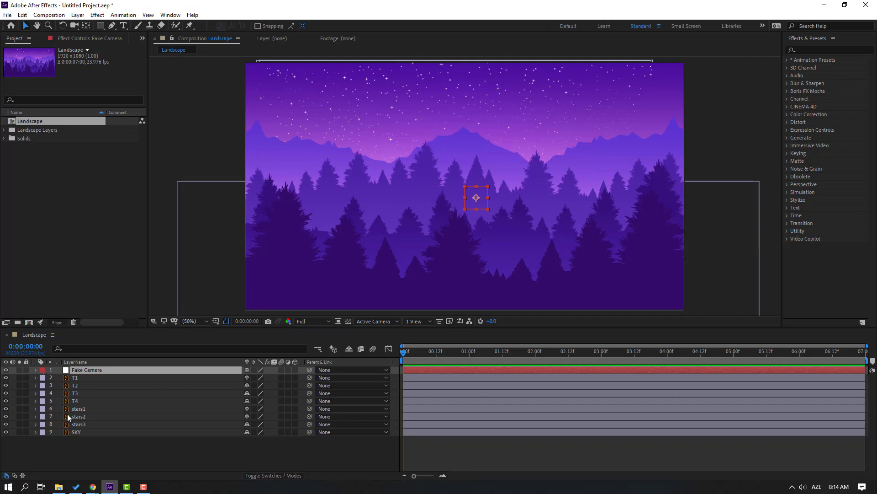
# Parent layers T1 through SKY to the Fake Camera null.
pyautogui.moveTo(71, 457); pyautogui.dragTo(81, 377)
pyautogui.moveTo(309, 378); pyautogui.dragTo(89, 372)
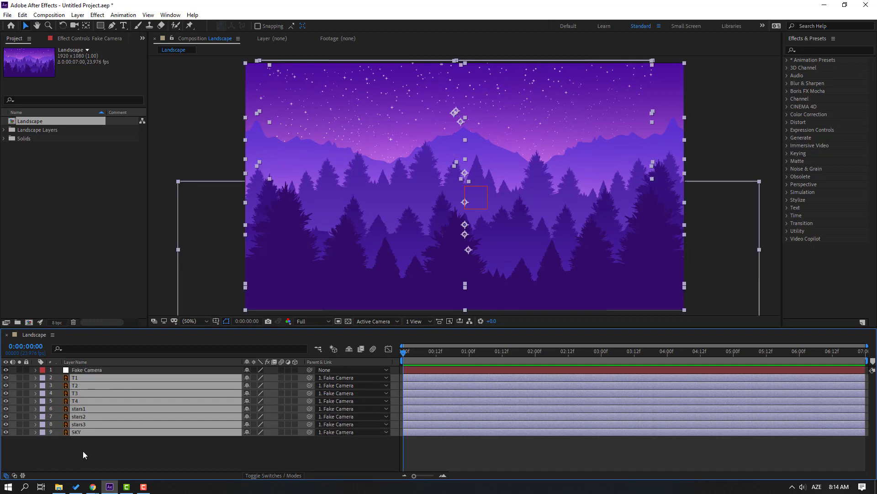
pyautogui.click(88, 370)
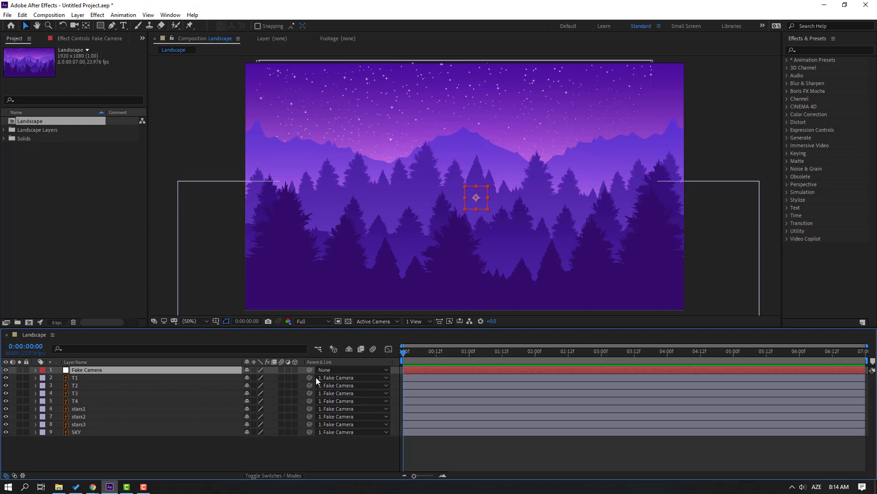
# Keyframe Fake Camera's Scale at 100% at 0:00, enlarge it at the last frame, and preview.
pyautogui.press('s')
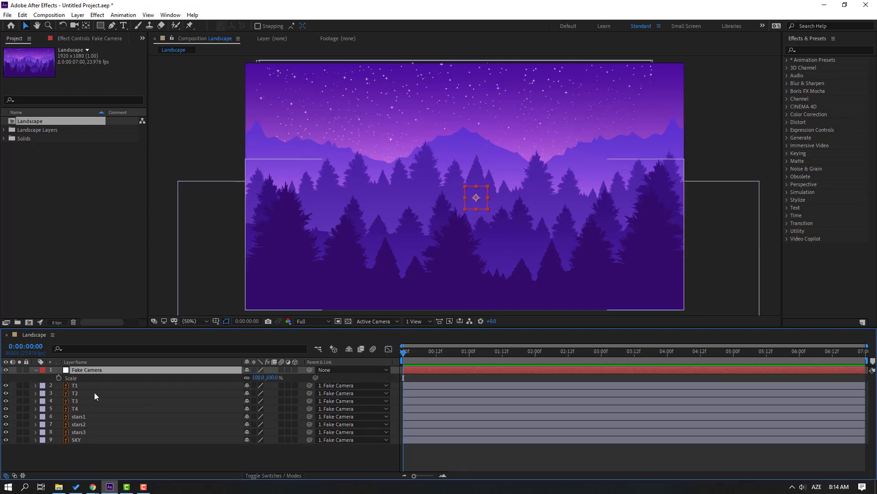
pyautogui.click(59, 378)
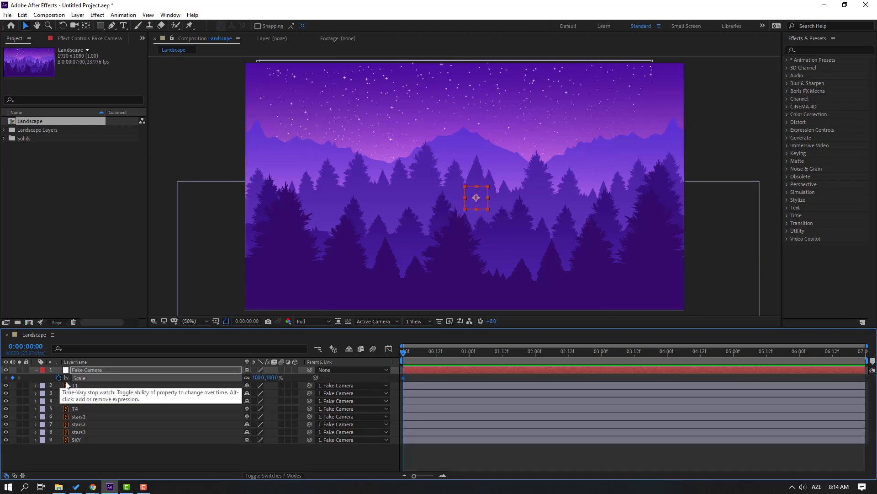
pyautogui.moveTo(501, 356); pyautogui.dragTo(585, 356)
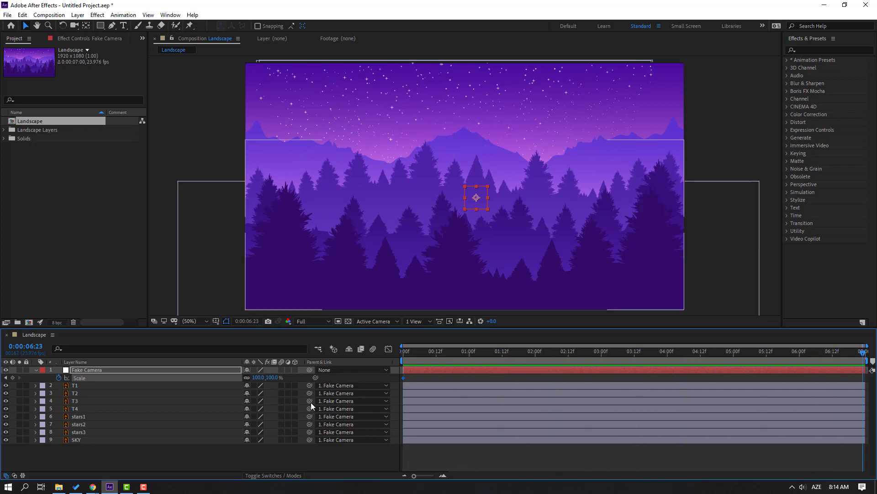
pyautogui.moveTo(255, 378); pyautogui.dragTo(271, 378)
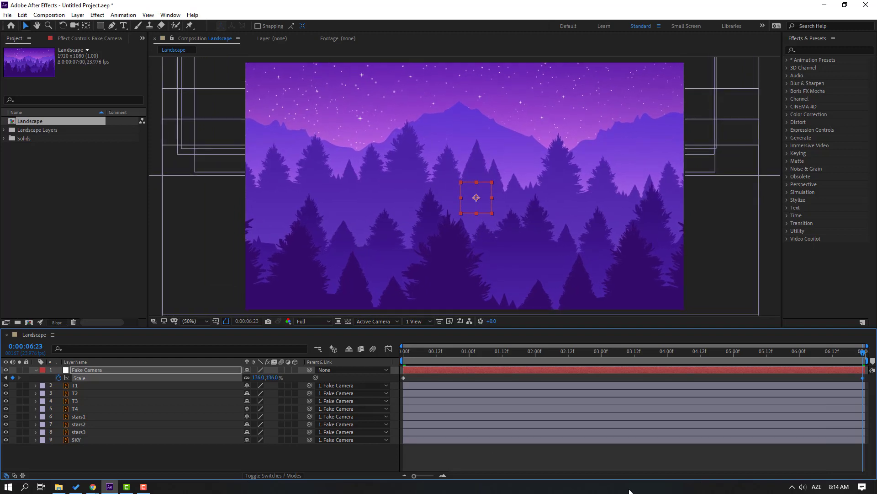
pyautogui.press('space')
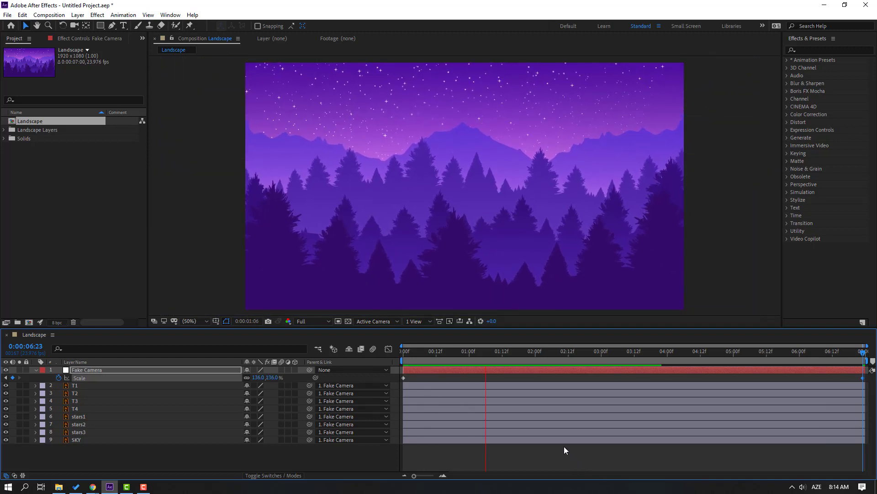
pyautogui.press('space')
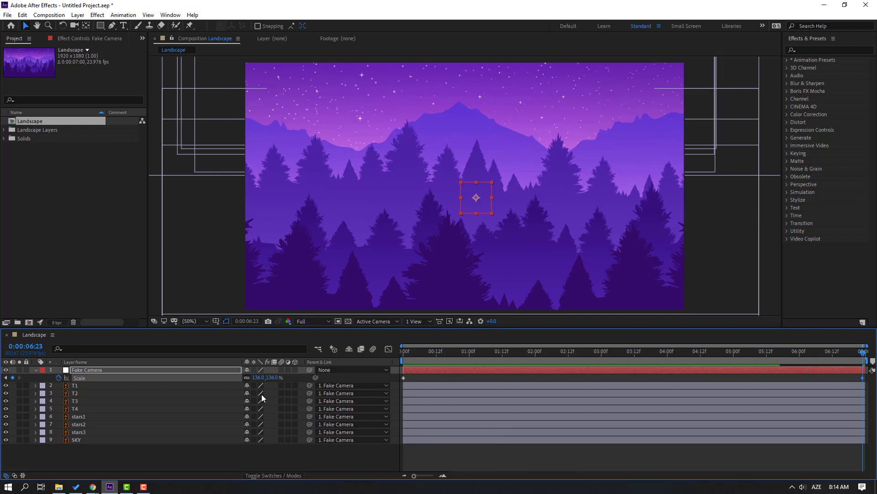
# Change the ending Scale to 120% and preview the gentler push-in.
pyautogui.click(258, 378)
pyautogui.write('120')
pyautogui.press('Return')
pyautogui.press('space')
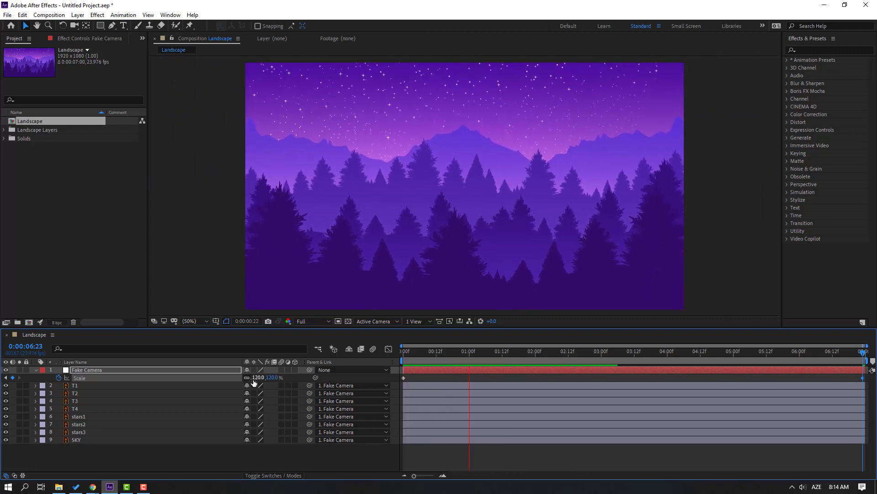
pyautogui.press('space')
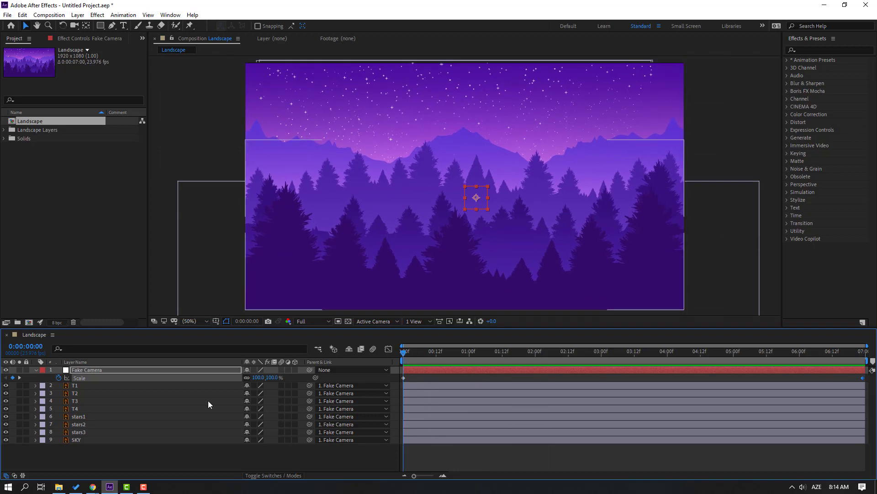
# Select layer T1 and toggle its visibility to identify its trees.
pyautogui.click(75, 385)
pyautogui.click(3, 385)
pyautogui.click(6, 385)
pyautogui.click(5, 385)
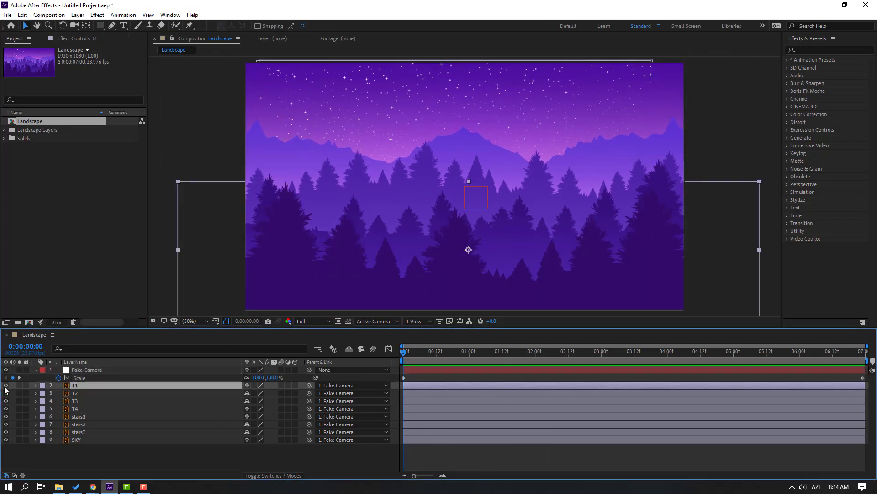
# Keyframe T1's Position from 170,277.1 at 0:00 down to 170,321.3 at 6:23, then preview.
pyautogui.press('p')
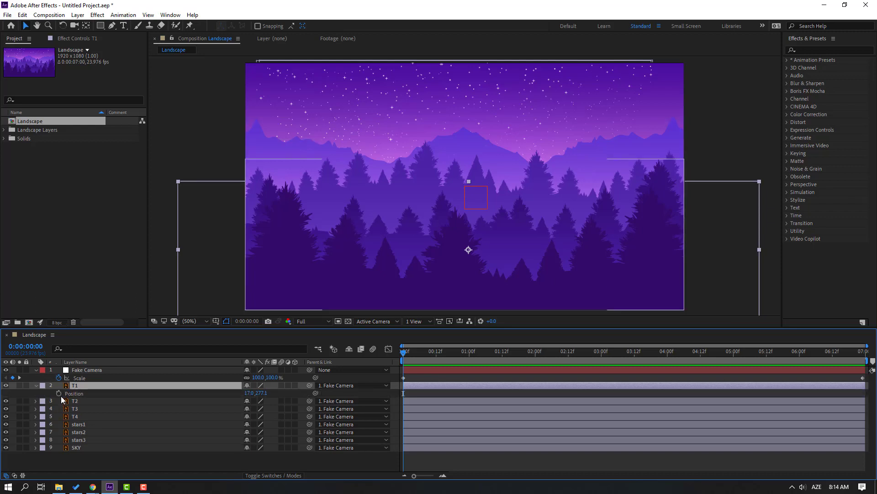
pyautogui.click(59, 393)
pyautogui.moveTo(419, 356); pyautogui.dragTo(864, 355)
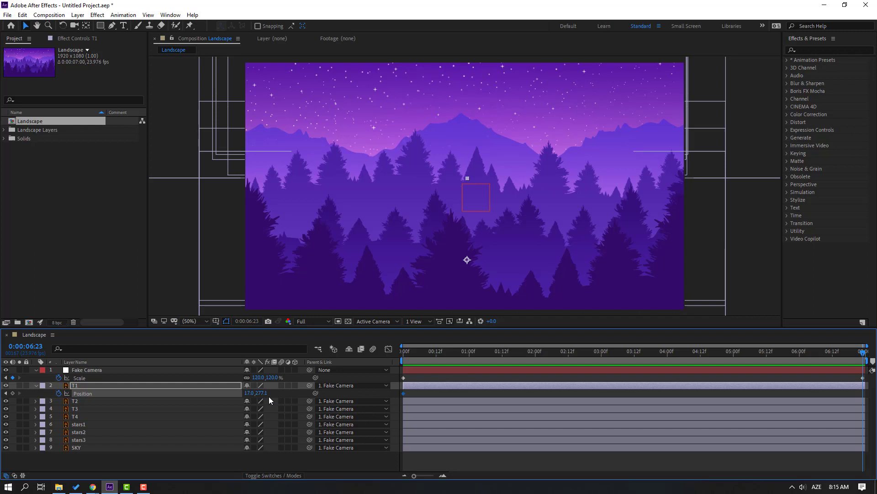
pyautogui.moveTo(262, 395); pyautogui.dragTo(280, 393)
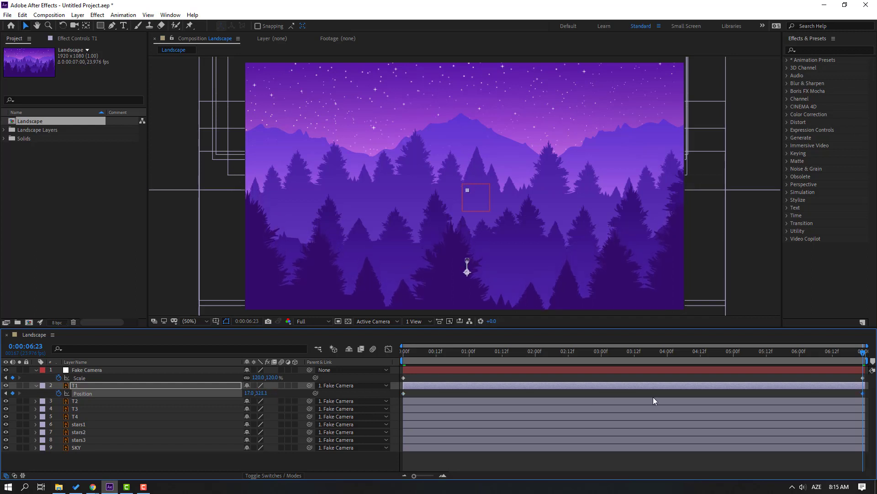
pyautogui.moveTo(859, 357); pyautogui.dragTo(393, 363)
pyautogui.press('space')
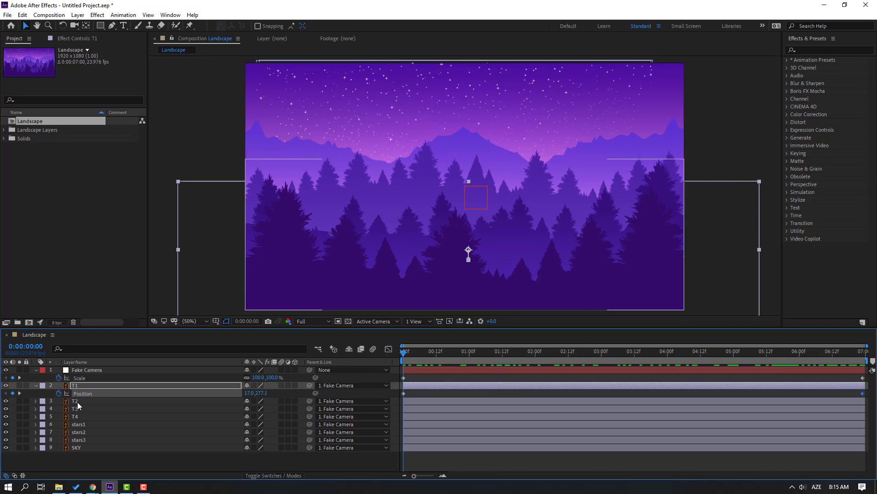
# Keyframe T2's Position from 0.0,210.7 at 0:00 down to about 0.0,282 at 6:23.
pyautogui.click(78, 402)
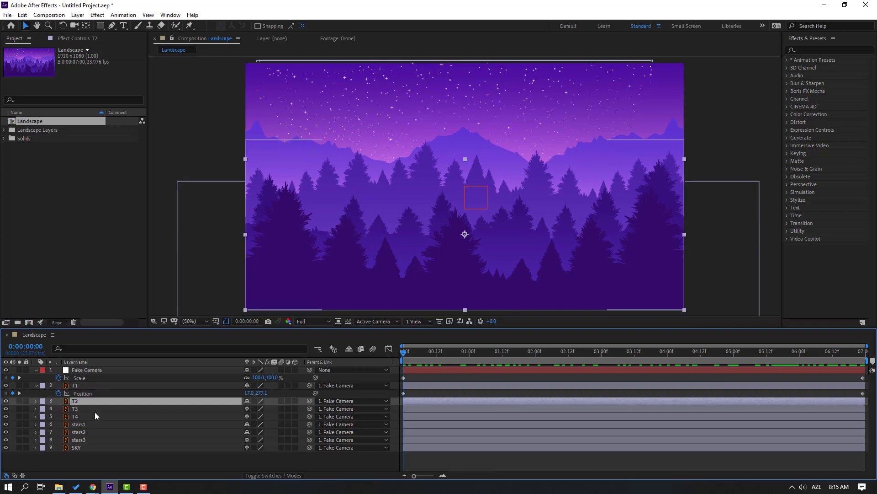
pyautogui.press('p')
pyautogui.click(59, 408)
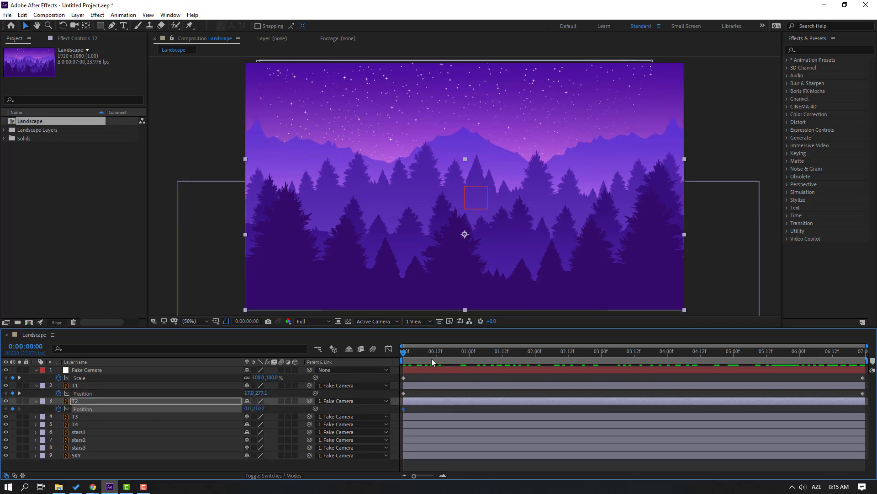
pyautogui.moveTo(410, 360); pyautogui.dragTo(863, 359)
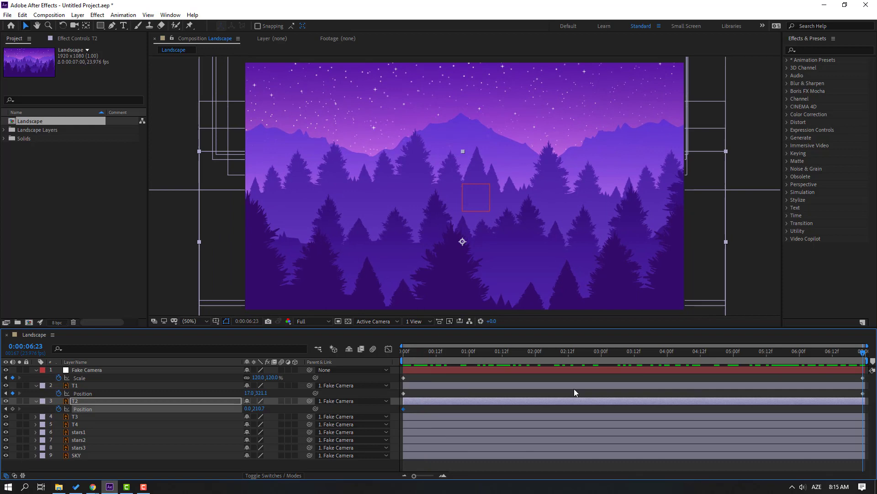
pyautogui.moveTo(259, 410); pyautogui.dragTo(272, 409)
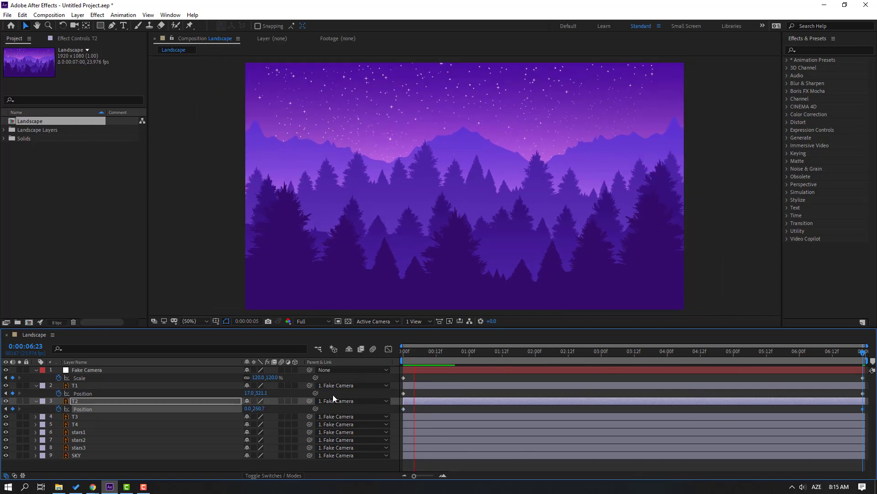
# Undo a stray change to T1's position and preview the layered parallax.
pyautogui.moveTo(263, 392); pyautogui.dragTo(273, 409)
pyautogui.hotkey('ctrl', 'z')
pyautogui.press('space')
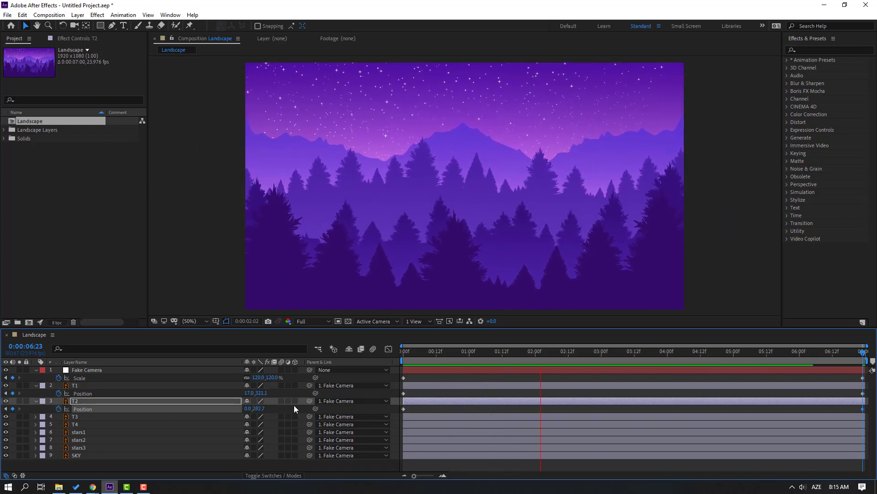
pyautogui.click(488, 351)
pyautogui.moveTo(503, 351); pyautogui.dragTo(486, 355)
pyautogui.press('Home')
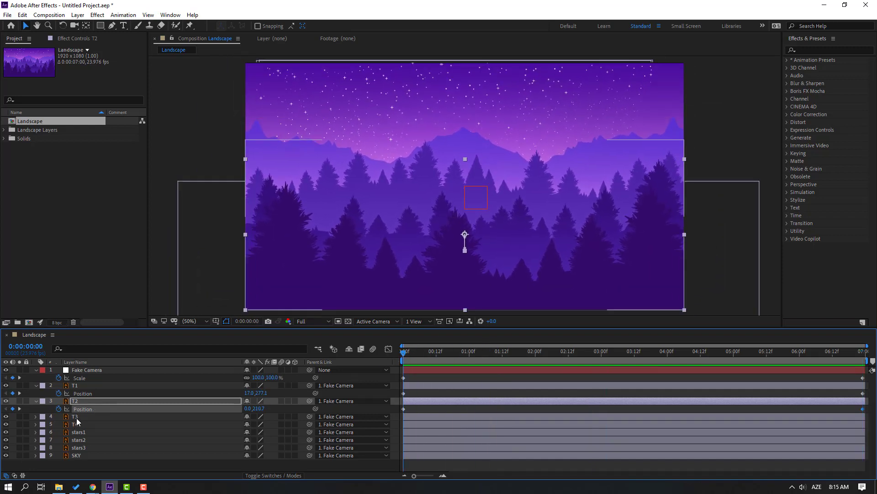
# Keyframe T3's Position from Y 206.9 at 0:00 up to Y 169.9 at 6:23, then preview.
pyautogui.click(77, 417)
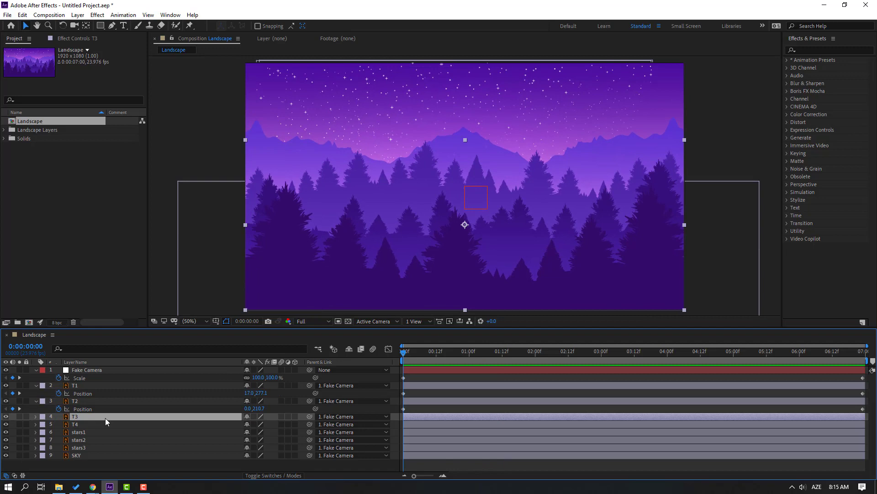
pyautogui.press('p')
pyautogui.moveTo(260, 424); pyautogui.dragTo(267, 427)
pyautogui.click(59, 424)
pyautogui.moveTo(403, 352); pyautogui.dragTo(876, 353)
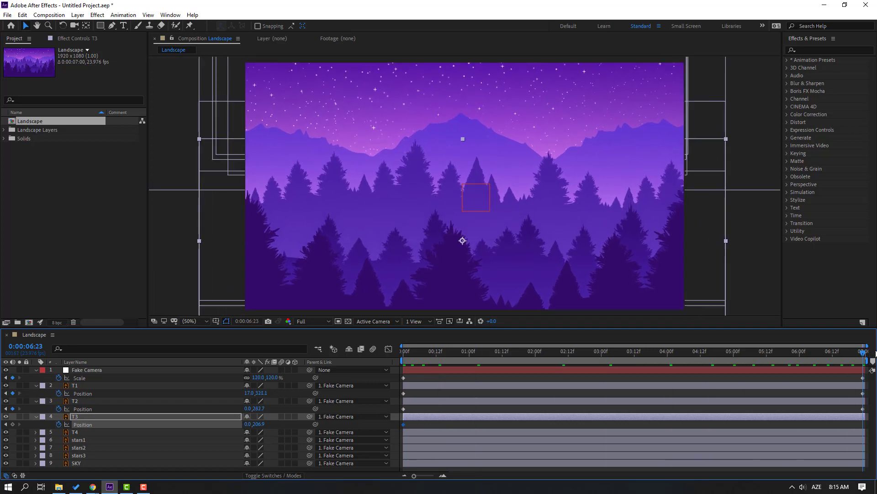
pyautogui.moveTo(259, 425); pyautogui.dragTo(249, 418)
pyautogui.press('space')
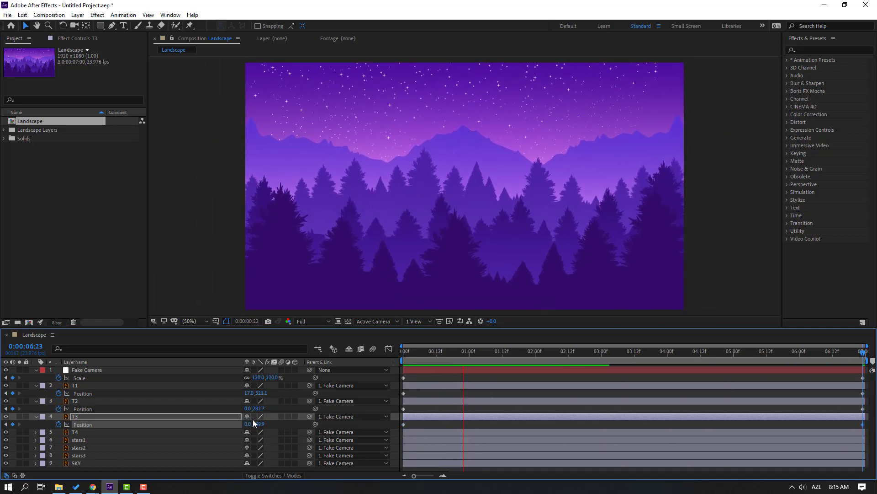
pyautogui.press('space')
pyautogui.press('Home')
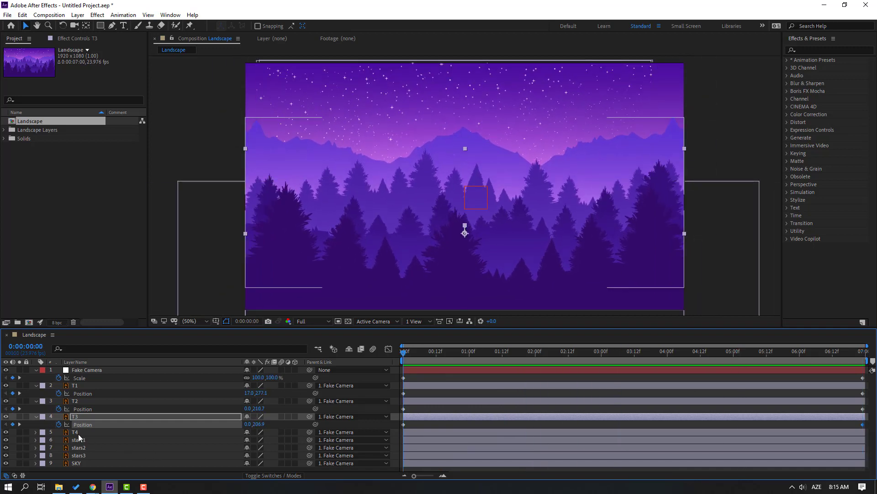
# Select layer T4 and toggle its visibility to identify its ridge.
pyautogui.click(79, 433)
pyautogui.click(5, 431)
pyautogui.click(6, 432)
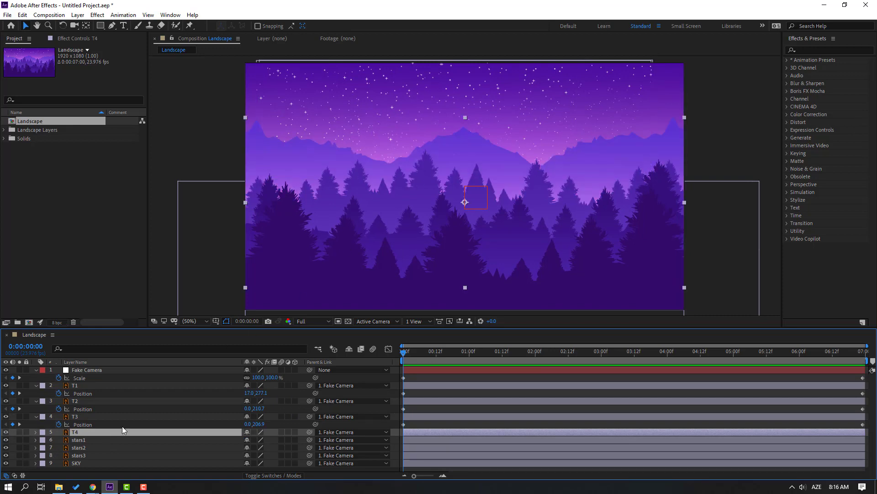
# Keyframe T4's Position at Y 112.7 at 0:00 and Y 56.7 at 6:23.
pyautogui.press('p')
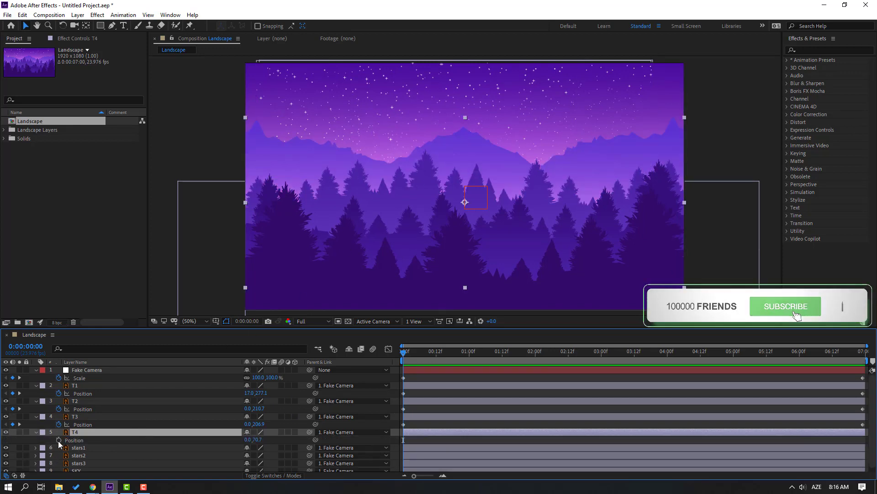
pyautogui.click(58, 439)
pyautogui.moveTo(259, 441); pyautogui.dragTo(278, 441)
pyautogui.moveTo(406, 354); pyautogui.dragTo(863, 353)
pyautogui.moveTo(259, 439); pyautogui.dragTo(234, 440)
# Preview and scrub through the parallax animation, returning to the first frame.
pyautogui.press('space')
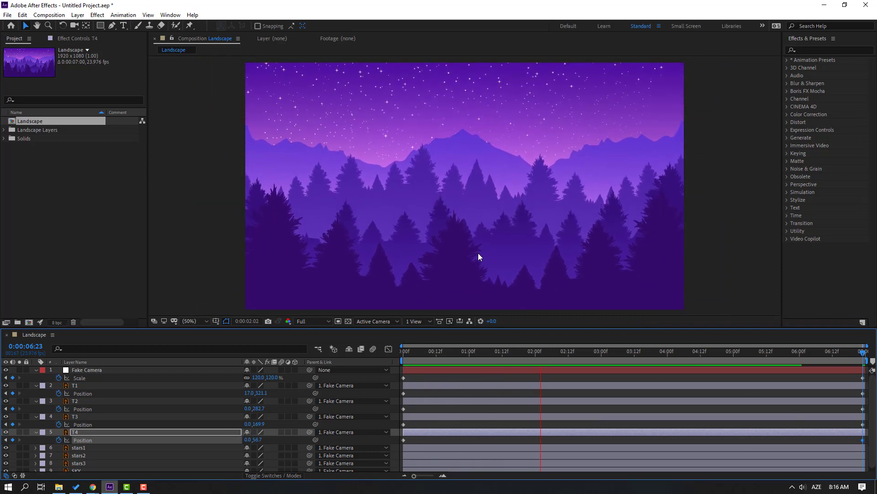
pyautogui.press(',')
pyautogui.press(',')
pyautogui.press('.')
pyautogui.press('.')
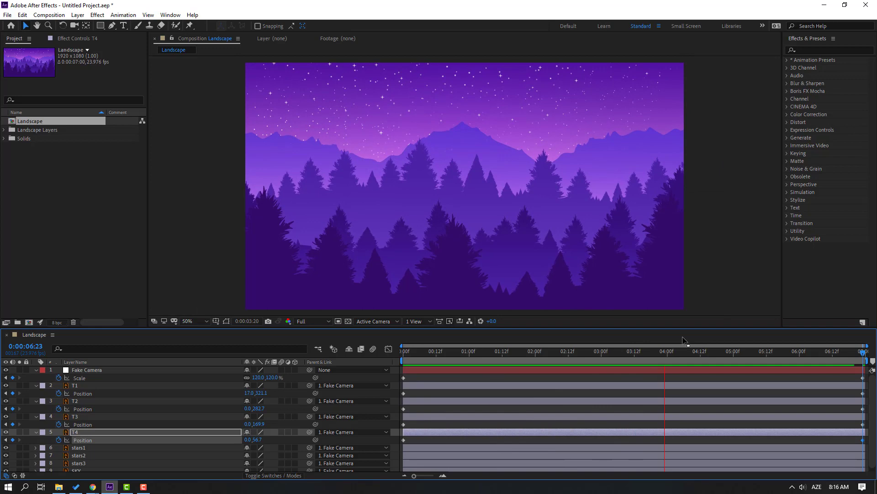
pyautogui.press('space')
pyautogui.press('Home')
pyautogui.moveTo(610, 351); pyautogui.dragTo(865, 349)
pyautogui.moveTo(570, 349)
pyautogui.mouseDown()
pyautogui.moveTo(503, 349)
pyautogui.moveTo(585, 347)
pyautogui.mouseUp()
pyautogui.press('Home')
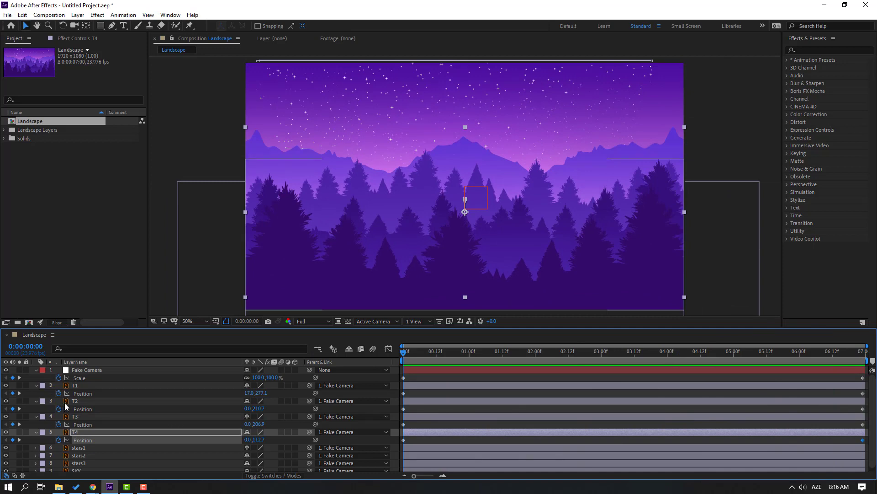
pyautogui.click(75, 401)
# Adjust T2's ending Position at 6:23 to Y 242.7, previewing the result.
pyautogui.press('End')
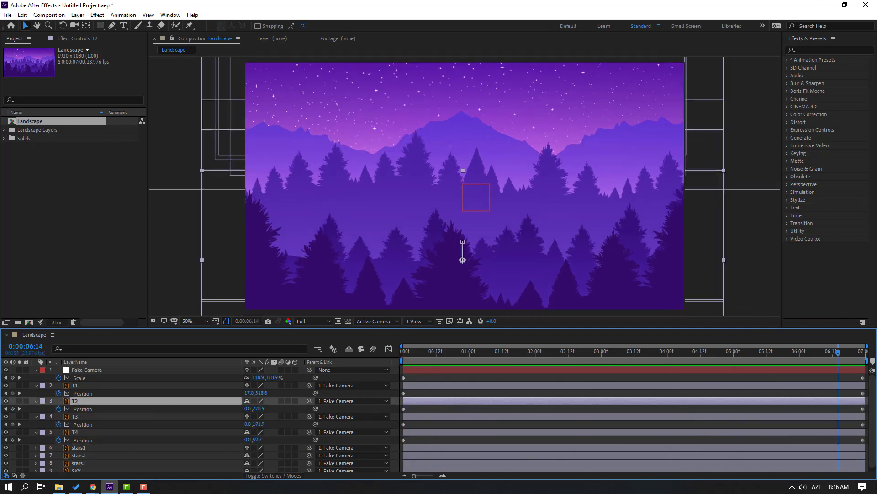
pyautogui.moveTo(259, 408); pyautogui.dragTo(235, 408)
pyautogui.press('space')
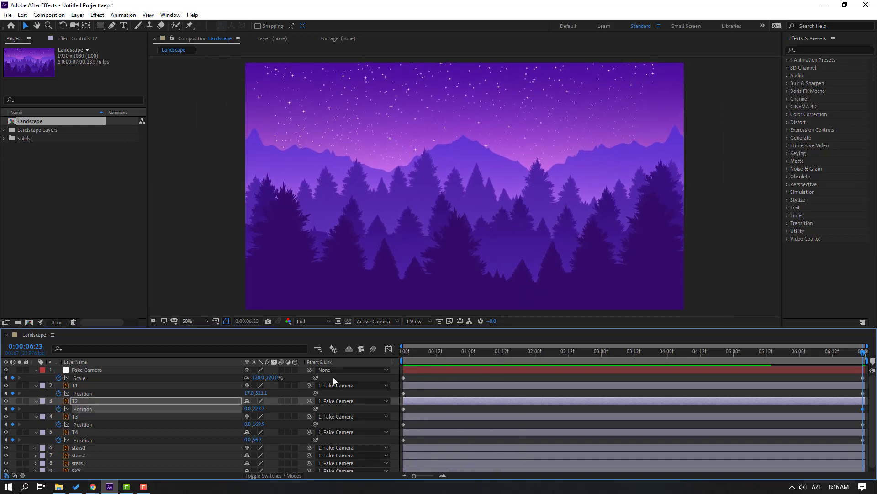
pyautogui.press('space')
pyautogui.moveTo(258, 409); pyautogui.dragTo(265, 408)
pyautogui.press('space')
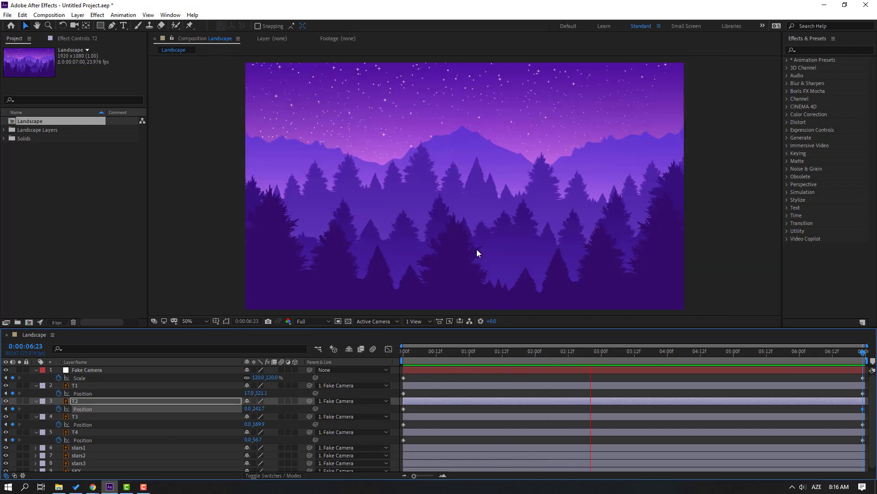
pyautogui.press('space')
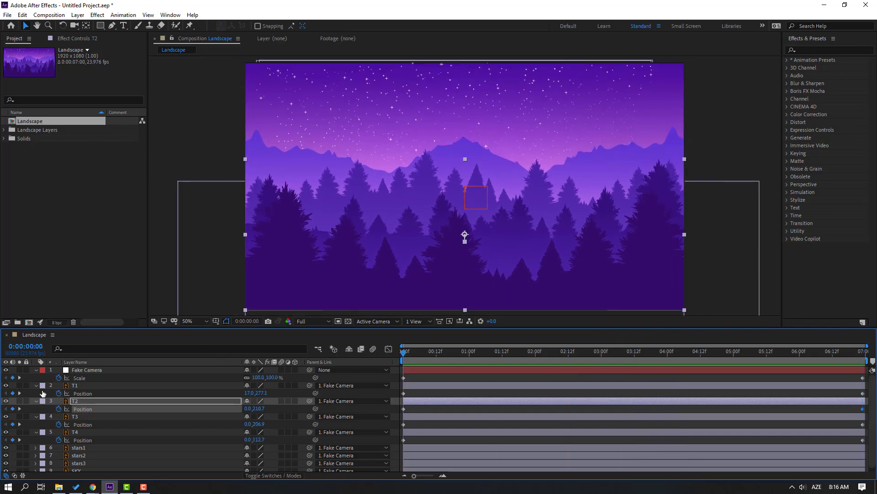
# Lower T3's ending Position to about Y 217.9 and preview.
pyautogui.click(78, 417)
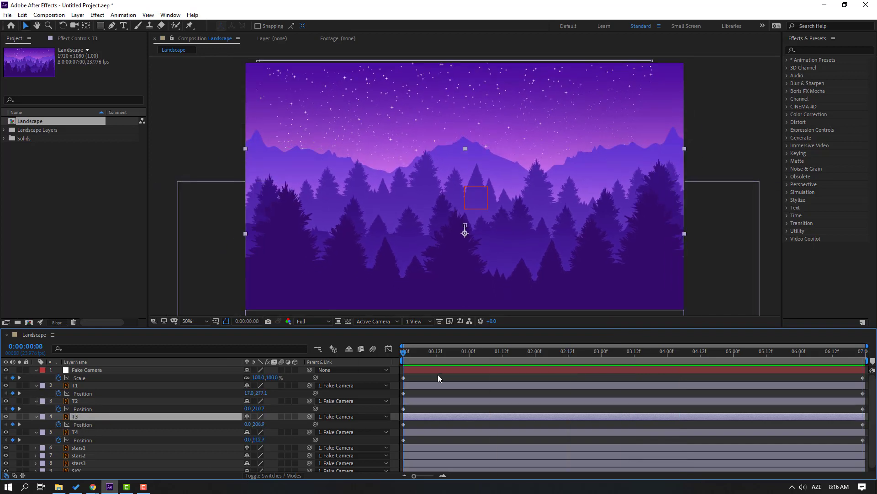
pyautogui.moveTo(411, 359); pyautogui.dragTo(863, 354)
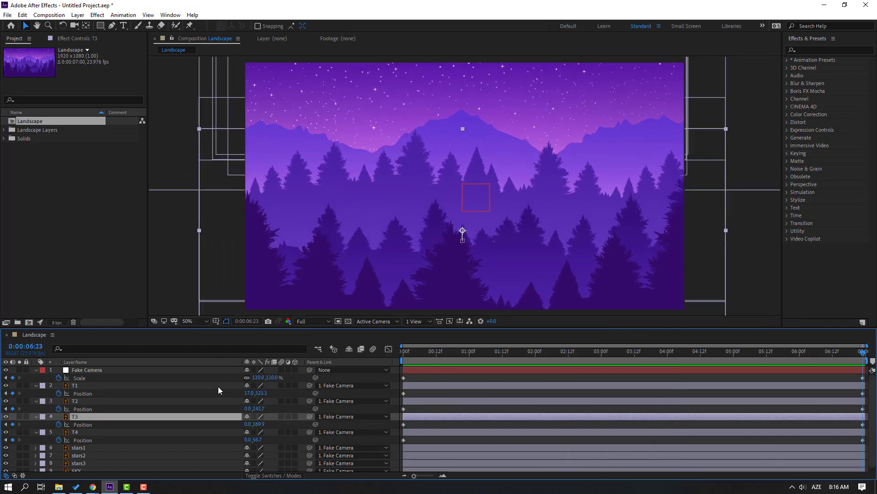
pyautogui.moveTo(263, 426); pyautogui.dragTo(276, 425)
pyautogui.press('space')
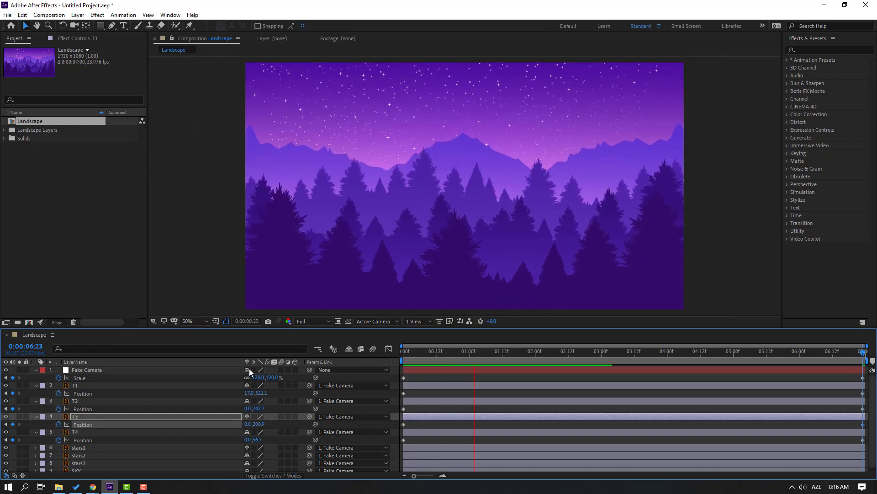
pyautogui.scroll(-2, 467, 263)
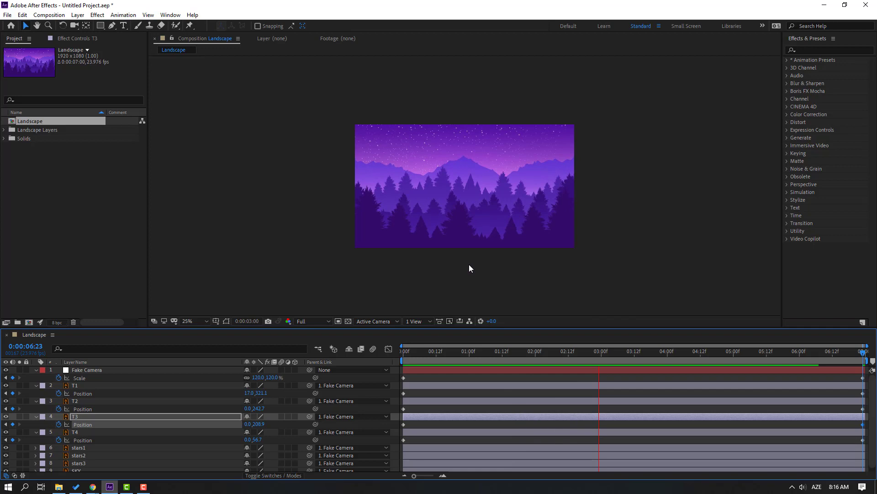
pyautogui.scroll(2, 469, 264)
pyautogui.press('space')
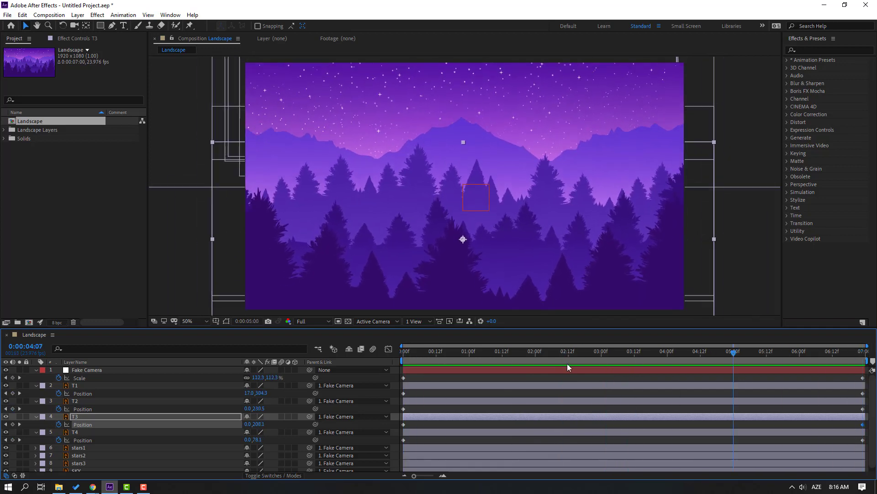
# Refine T3's ending Position to Y 235.9, previewing after each change.
pyautogui.press('Home')
pyautogui.press('End')
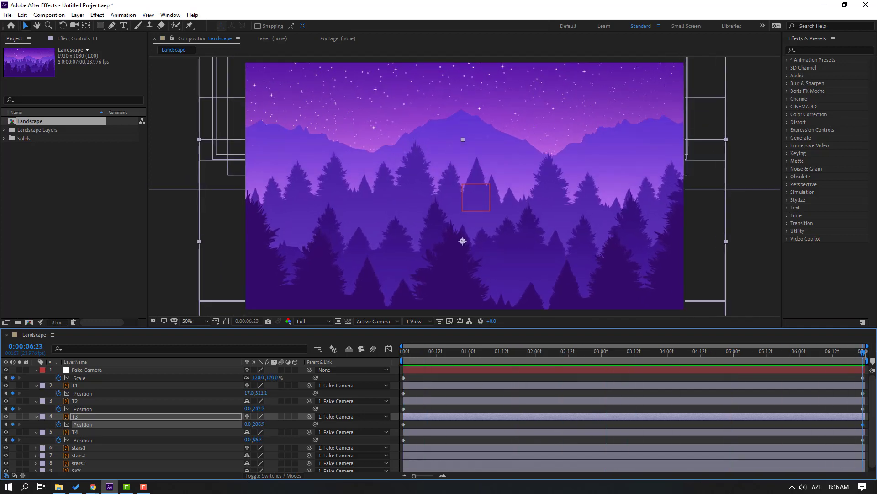
pyautogui.moveTo(259, 424); pyautogui.dragTo(269, 425)
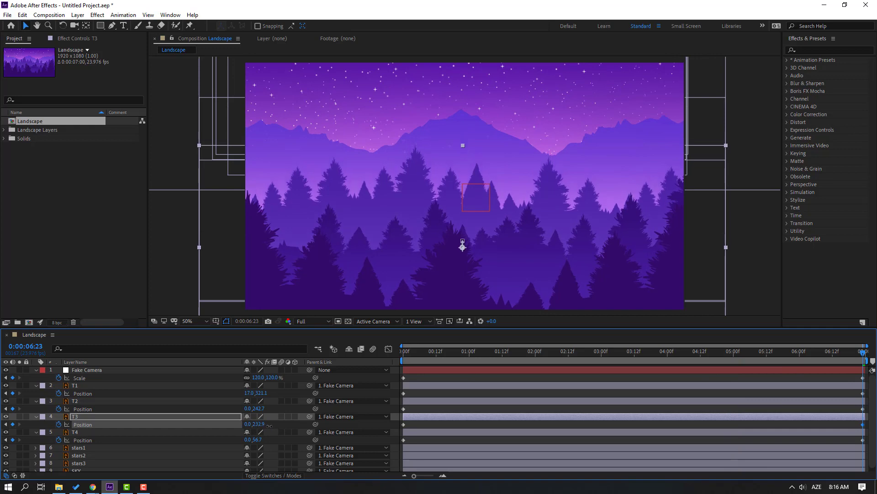
pyautogui.press('space')
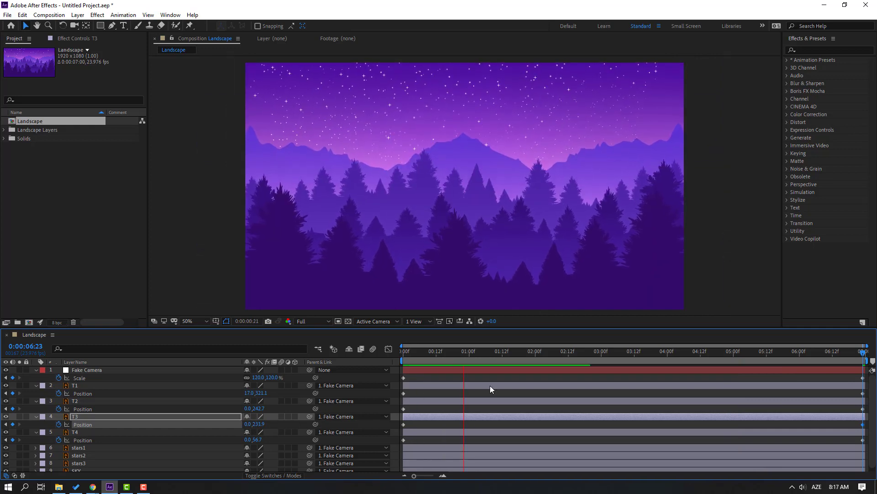
pyautogui.press('space')
pyautogui.moveTo(259, 424); pyautogui.dragTo(270, 427)
pyautogui.press('space')
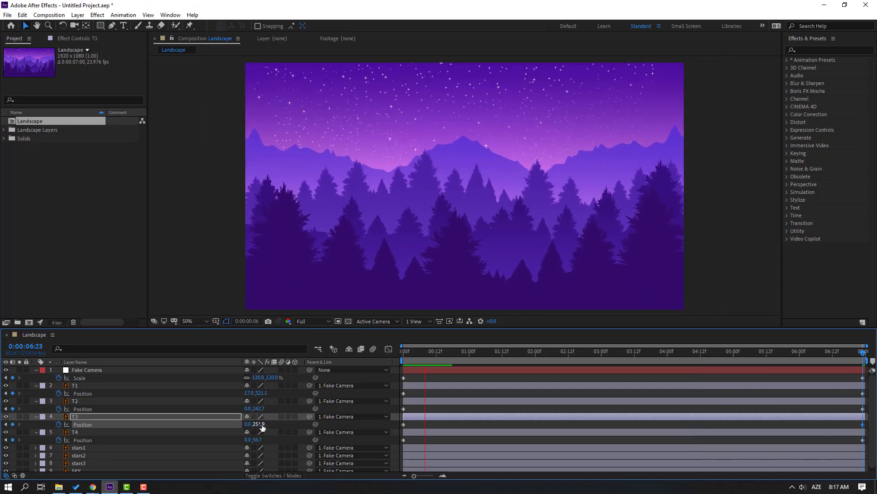
pyautogui.press('space')
pyautogui.press('Up')
pyautogui.press('Up')
pyautogui.press('Up')
pyautogui.press('Up')
pyautogui.press('Up')
pyautogui.press('Up')
pyautogui.press('Up')
pyautogui.press('Up')
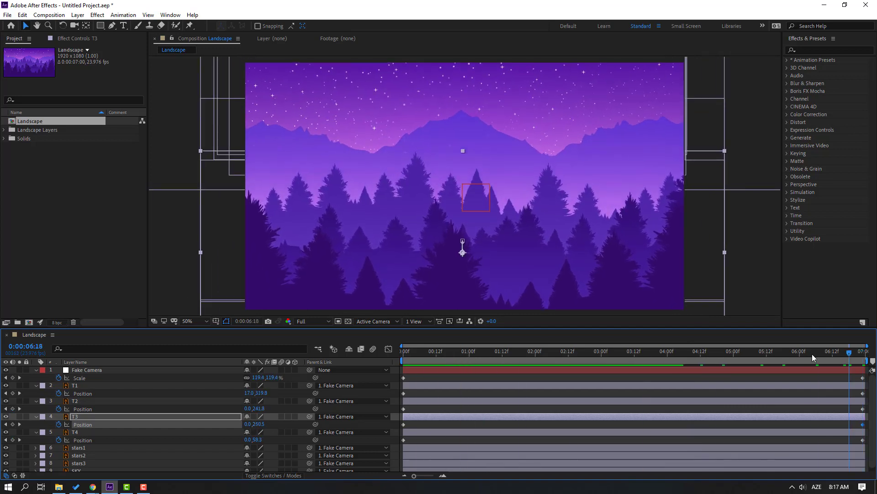
pyautogui.press('space')
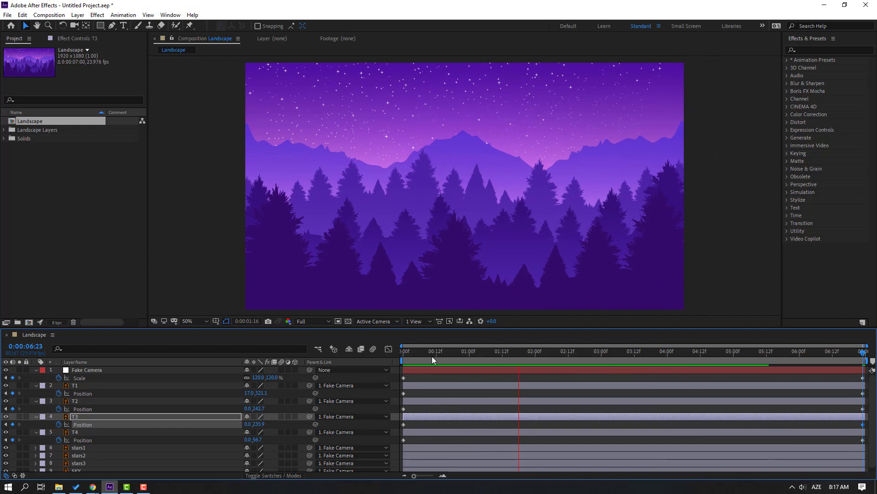
pyautogui.moveTo(432, 356); pyautogui.dragTo(84, 371)
pyautogui.scroll(-1, 139, 401)
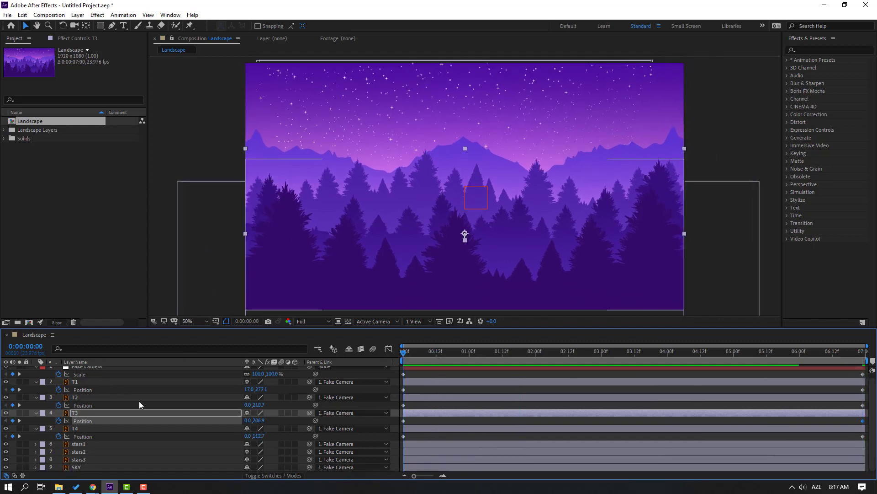
# Pre-compose layers stars1, stars2 and stars3 into a new composition named 'stars'.
pyautogui.click(78, 444)
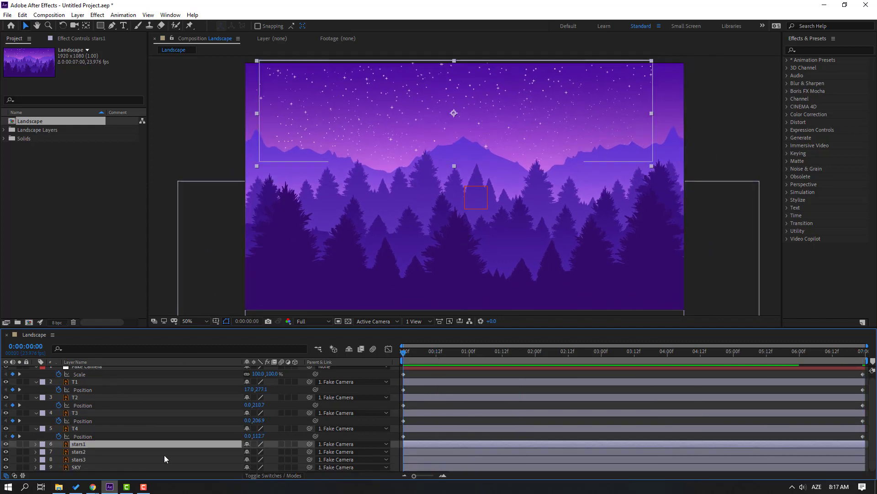
pyautogui.keyDown('ctrl'); pyautogui.click(80, 451); pyautogui.keyUp('ctrl')
pyautogui.keyDown('ctrl'); pyautogui.click(83, 459); pyautogui.keyUp('ctrl')
pyautogui.rightClick(71, 457)
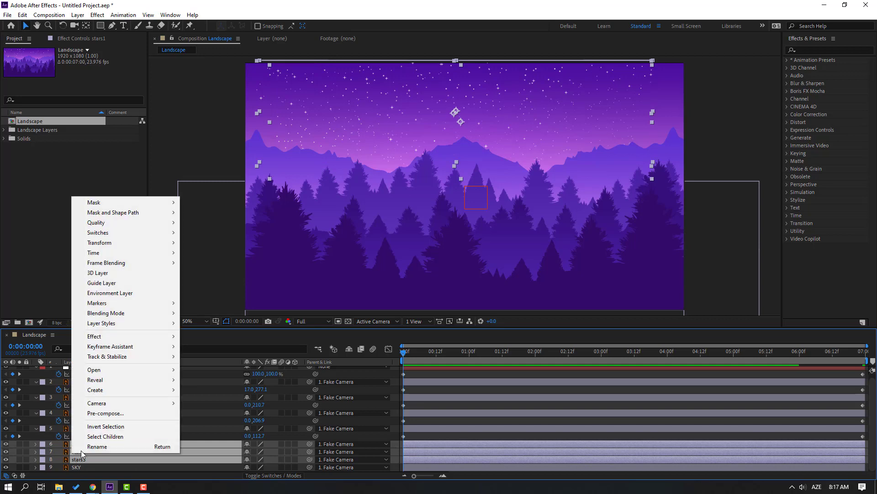
pyautogui.click(98, 416)
pyautogui.write('st')
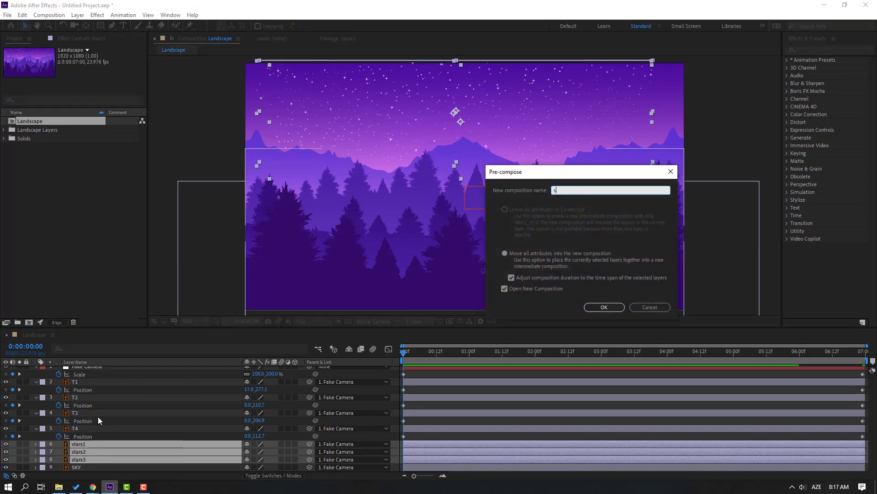
pyautogui.press('Return')
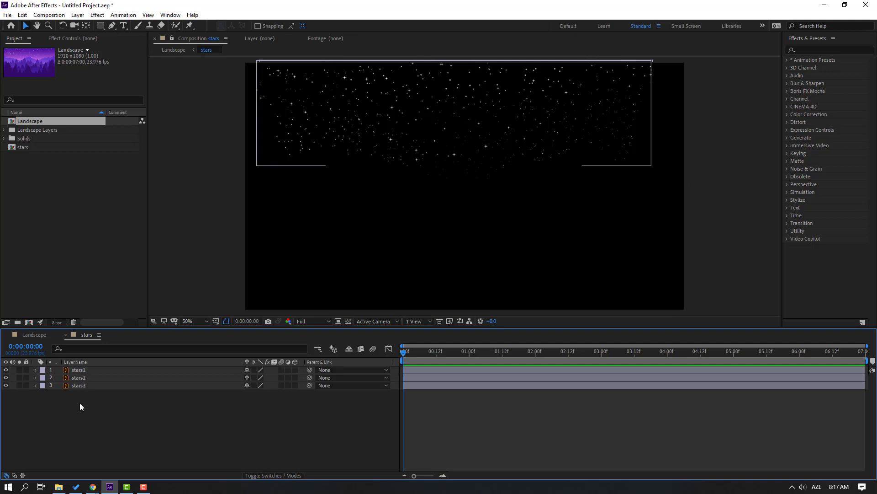
# Keyframe the star layers' Opacity at 0% on frame 0, 100% on frame 3, and 0% on frame 6.
pyautogui.moveTo(79, 403); pyautogui.dragTo(81, 368)
pyautogui.press('t')
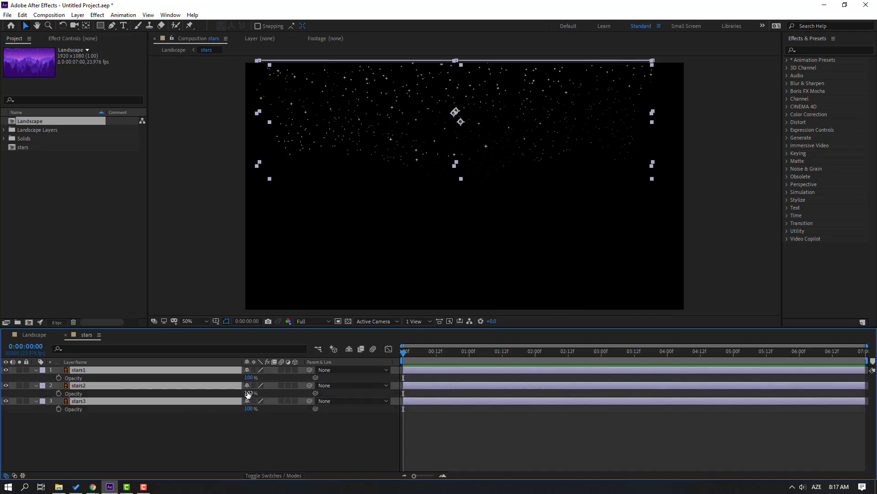
pyautogui.click(154, 446)
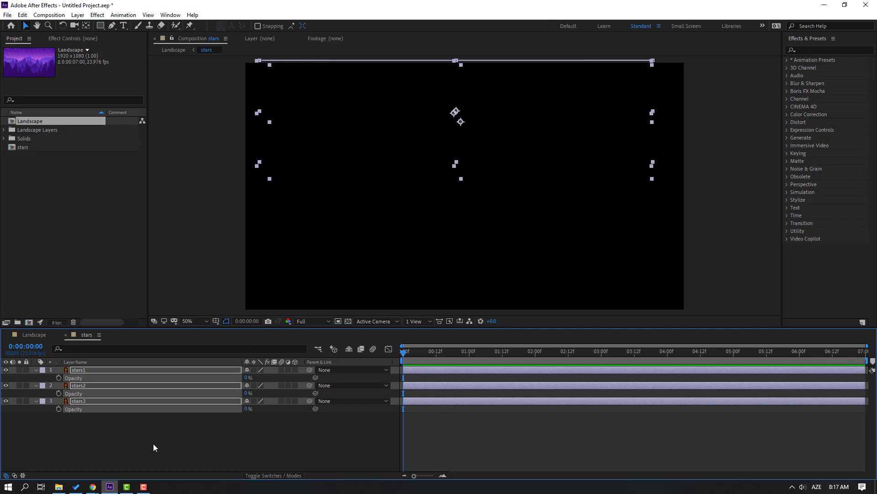
pyautogui.click(59, 379)
pyautogui.press('space')
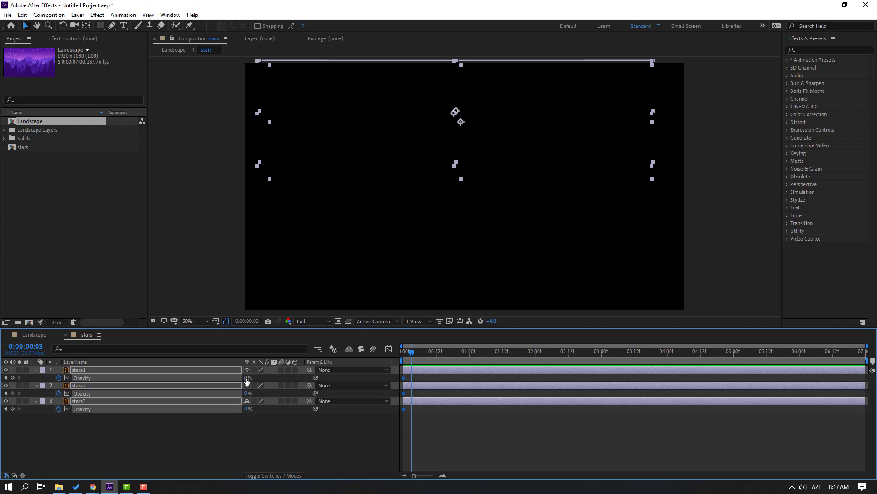
pyautogui.click(247, 378)
pyautogui.write('100')
pyautogui.press('Return')
pyautogui.press('space')
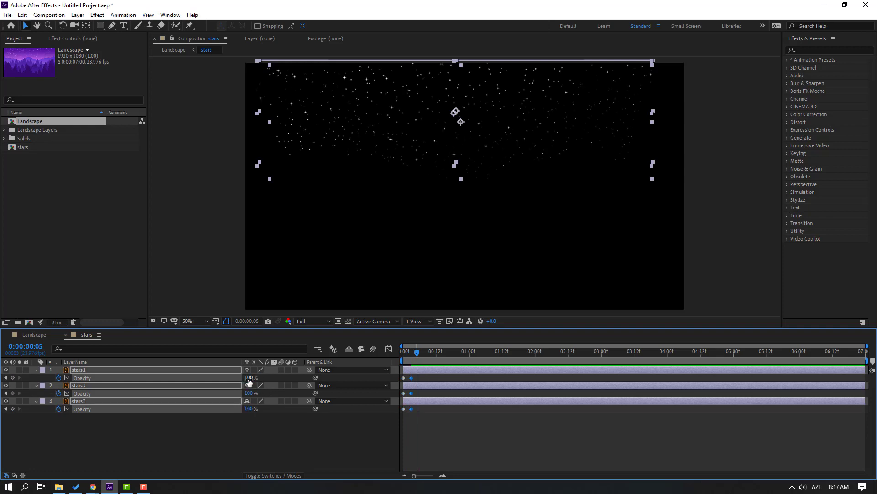
pyautogui.click(250, 381)
pyautogui.write('0')
pyautogui.press('Return')
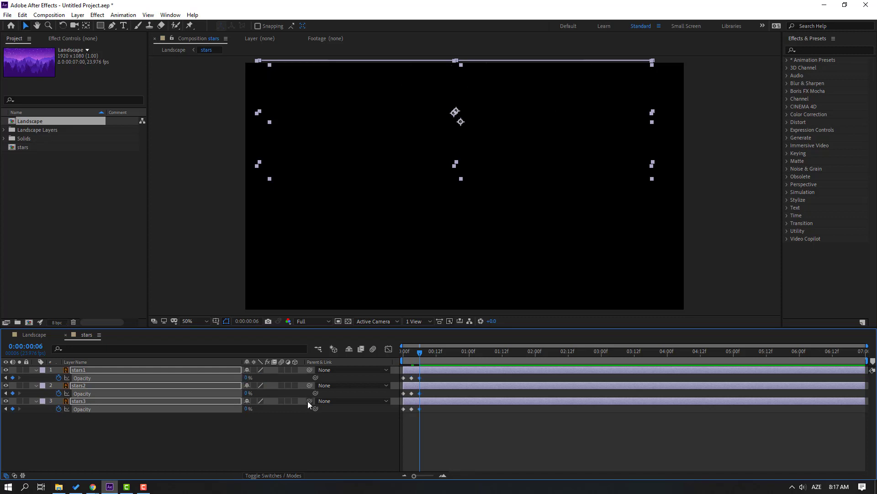
# Apply Easy Ease to all the star Opacity keyframes.
pyautogui.moveTo(424, 376); pyautogui.dragTo(391, 422)
pyautogui.rightClick(404, 409)
pyautogui.moveTo(457, 403)
pyautogui.click(535, 343)
pyautogui.click(295, 460)
pyautogui.click(81, 370)
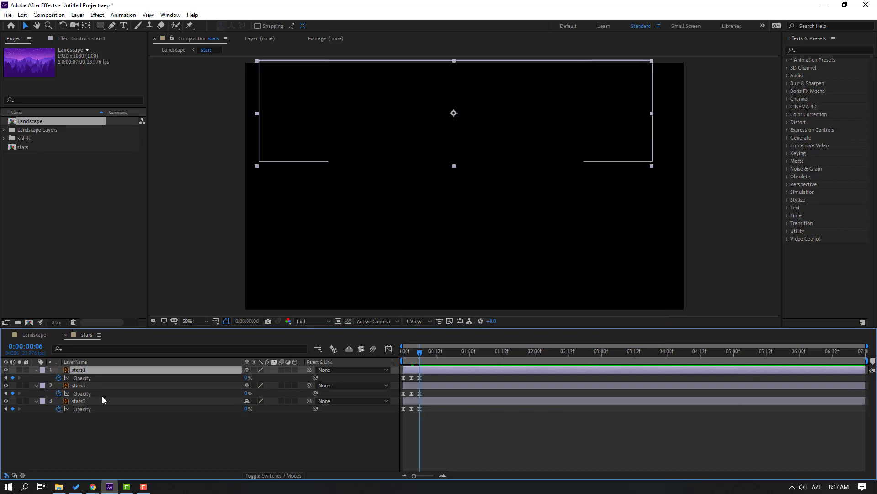
# Add a loopOutDuration cycle expression to the stars1 Opacity.
pyautogui.keyDown('alt'); pyautogui.click(58, 377); pyautogui.keyUp('alt')
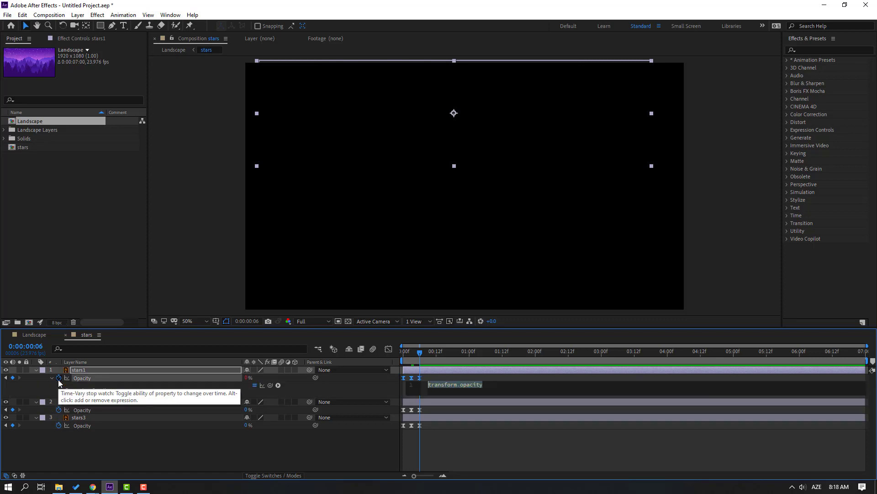
pyautogui.click(278, 385)
pyautogui.moveTo(333, 339)
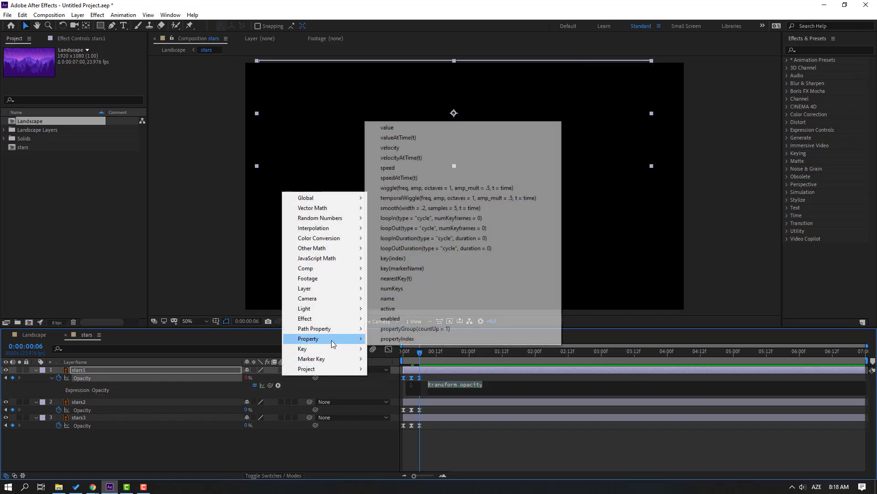
pyautogui.click(505, 248)
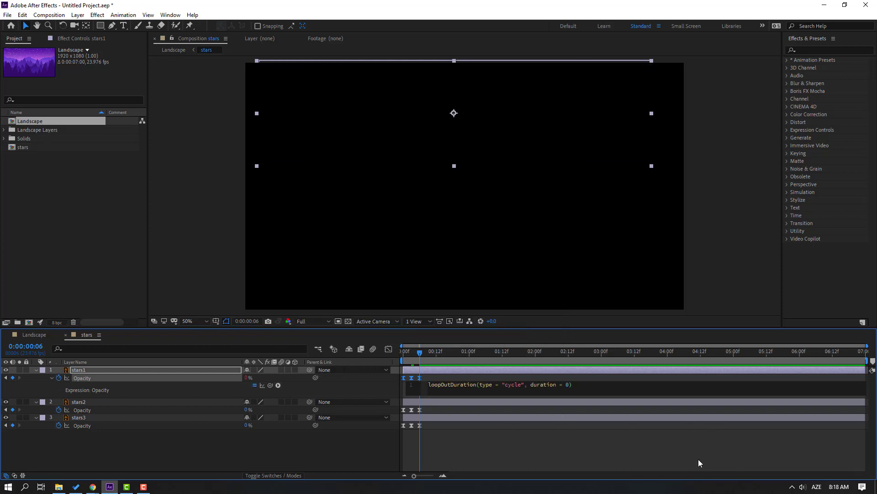
pyautogui.click(302, 449)
pyautogui.press('Home')
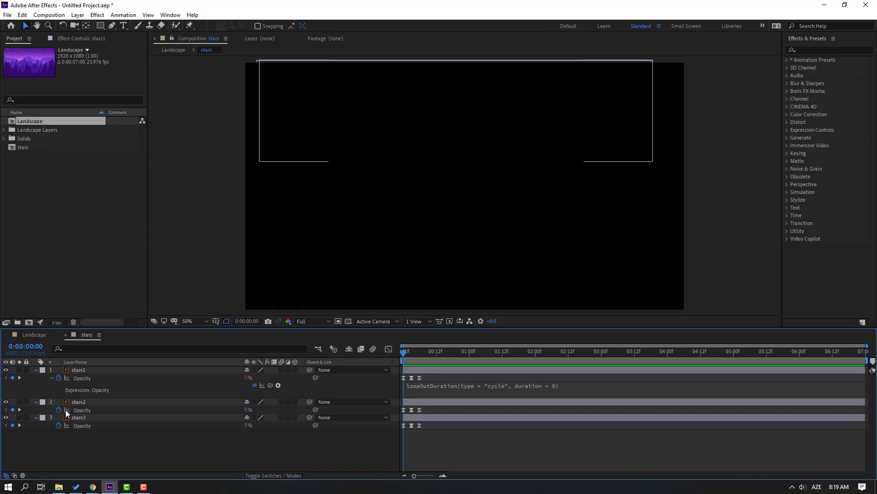
# Add the same loopOutDuration expression to stars2 Opacity and scrub to check the blink.
pyautogui.keyDown('alt'); pyautogui.click(58, 410); pyautogui.keyUp('alt')
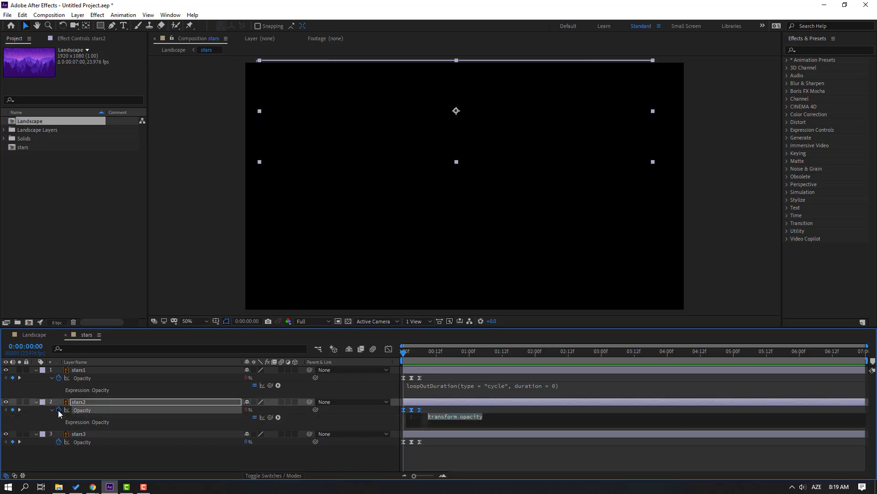
pyautogui.click(279, 417)
pyautogui.moveTo(345, 371)
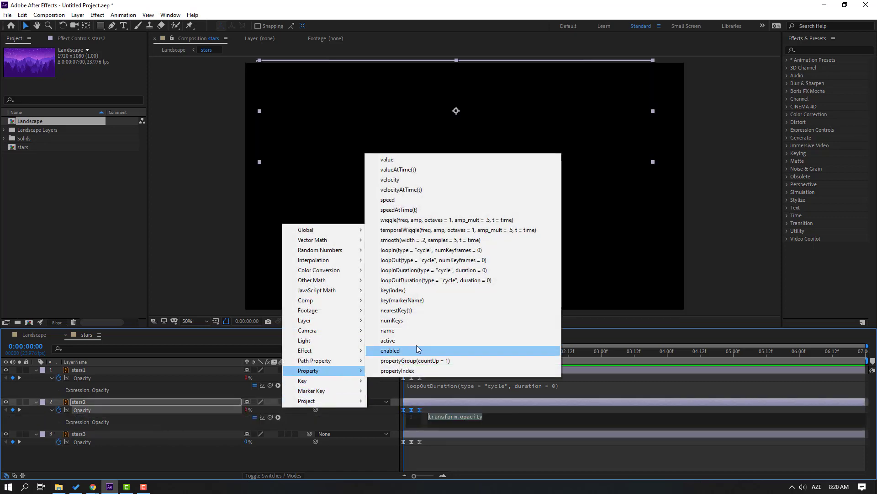
pyautogui.click(487, 280)
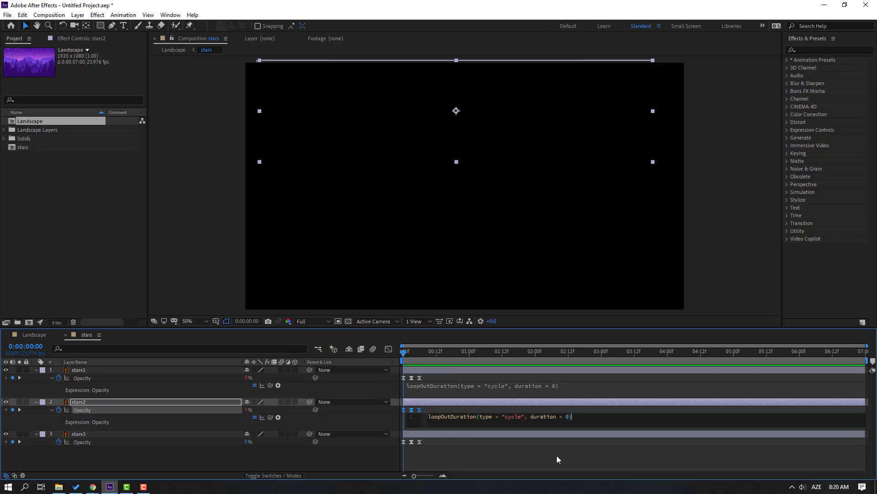
pyautogui.click(613, 456)
pyautogui.click(412, 355)
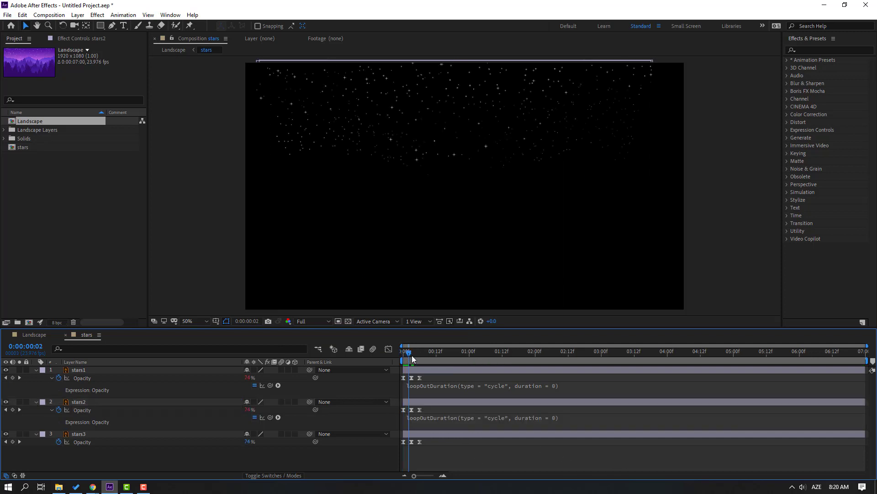
pyautogui.moveTo(426, 355); pyautogui.dragTo(253, 364)
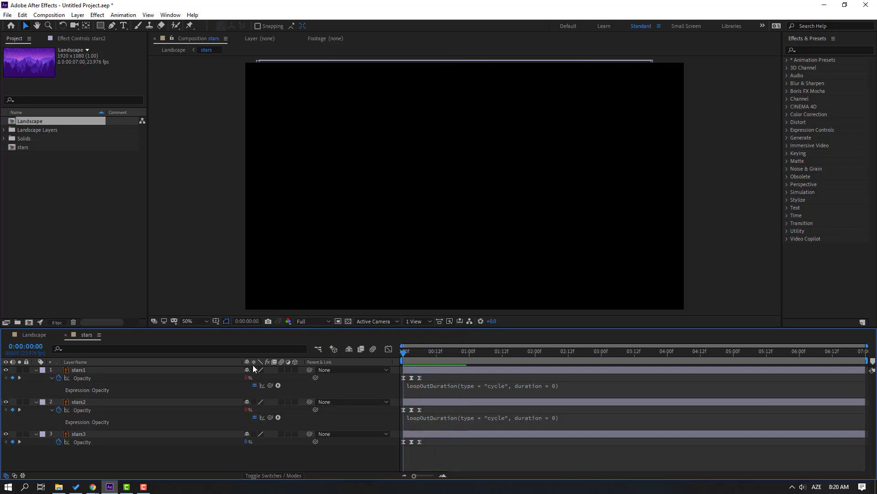
# Give stars3 Opacity a loopOutDuration expression, then collapse all three star layers.
pyautogui.keyDown('alt'); pyautogui.click(59, 442); pyautogui.keyUp('alt')
pyautogui.click(278, 450)
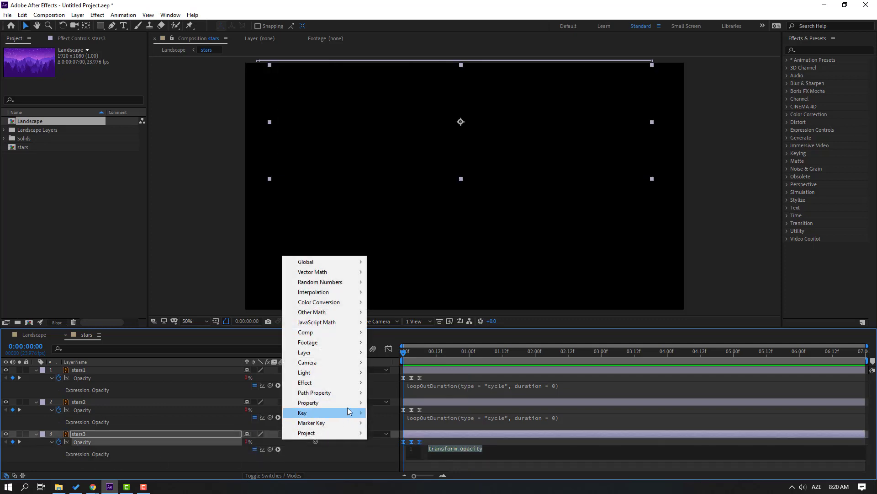
pyautogui.moveTo(350, 404)
pyautogui.click(481, 312)
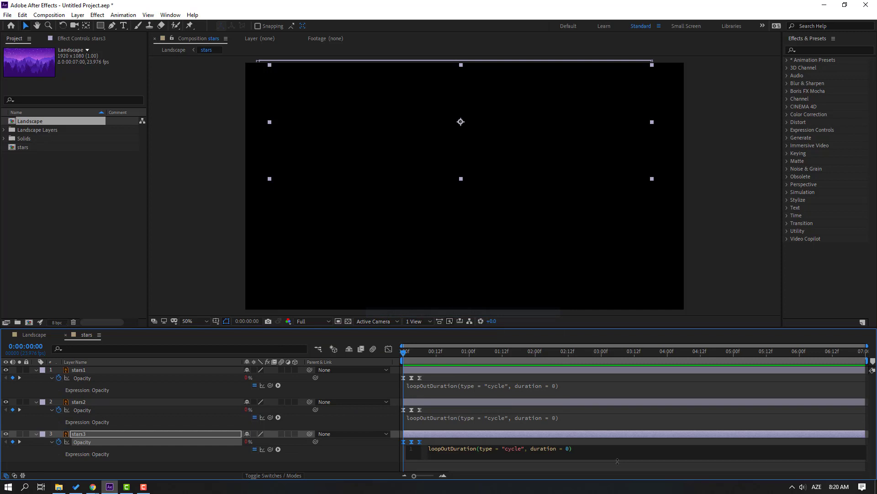
pyautogui.click(644, 466)
pyautogui.click(35, 434)
pyautogui.click(35, 401)
pyautogui.click(36, 370)
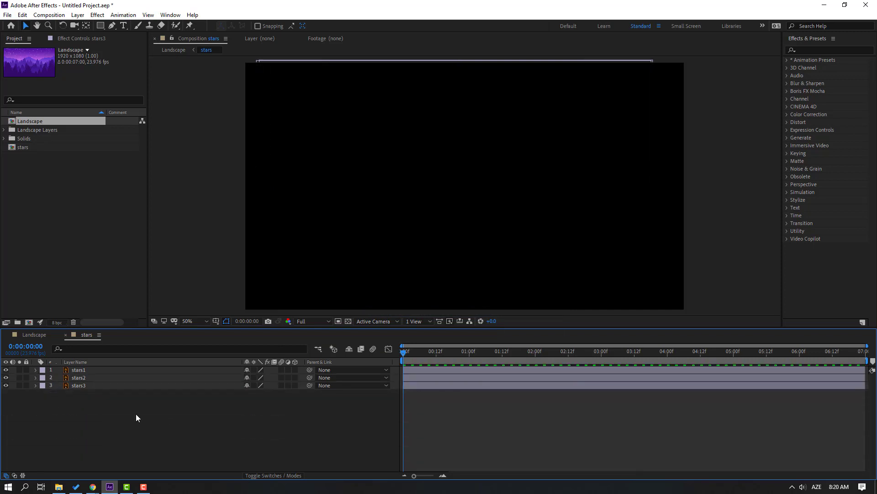
# Shift stars2 and stars3 later in time and preview the staggered blinking.
pyautogui.click(88, 378)
pyautogui.moveTo(413, 379); pyautogui.dragTo(430, 383)
pyautogui.click(438, 409)
pyautogui.press('space')
pyautogui.press(',')
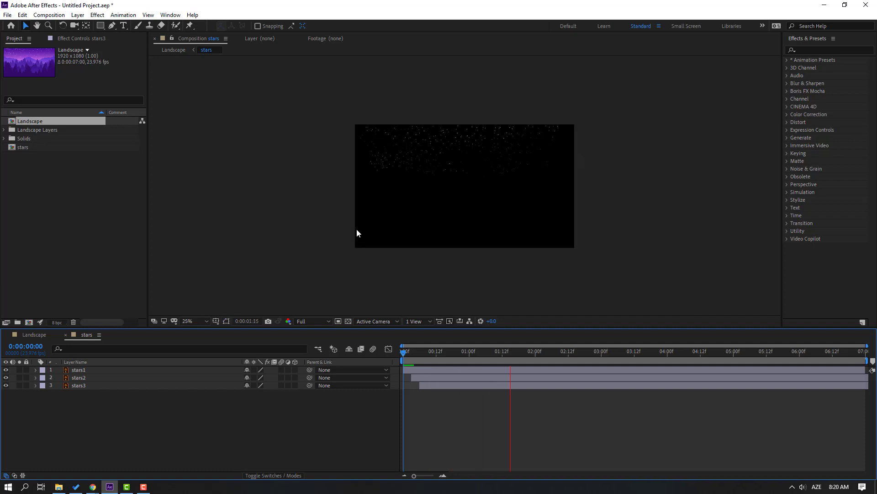
pyautogui.press('.')
pyautogui.press('space')
# Review the three star layers' staggered Opacity keyframes, then preview the Landscape composition.
pyautogui.moveTo(123, 426); pyautogui.dragTo(64, 340)
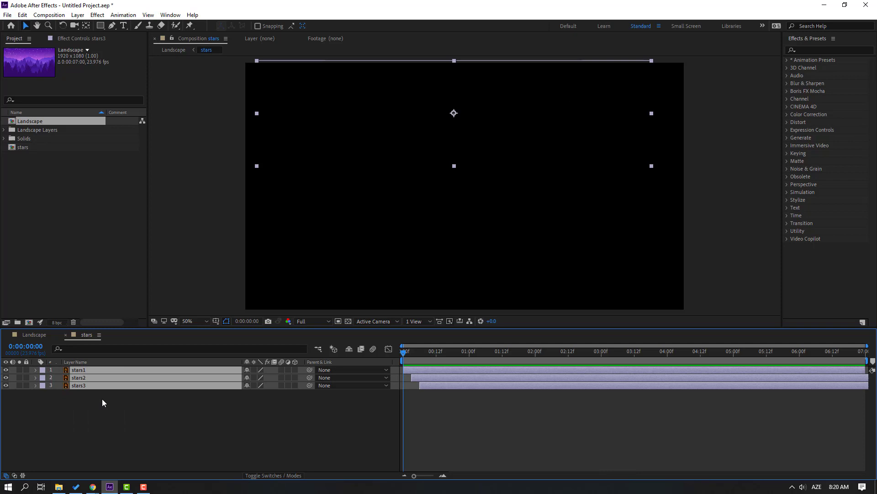
pyautogui.press('t')
pyautogui.moveTo(424, 384)
pyautogui.mouseDown()
pyautogui.moveTo(399, 380)
pyautogui.moveTo(436, 379)
pyautogui.moveTo(415, 394)
pyautogui.moveTo(434, 394)
pyautogui.moveTo(416, 407)
pyautogui.moveTo(451, 409)
pyautogui.mouseUp()
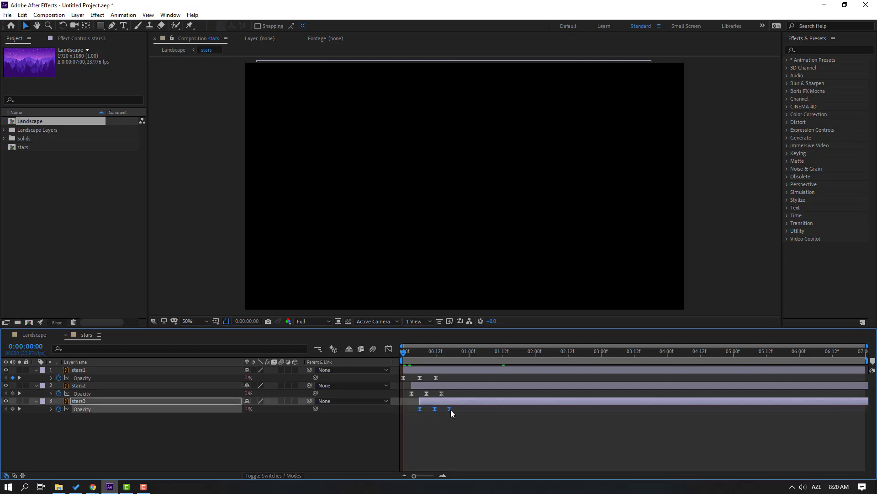
pyautogui.click(439, 429)
pyautogui.press('space')
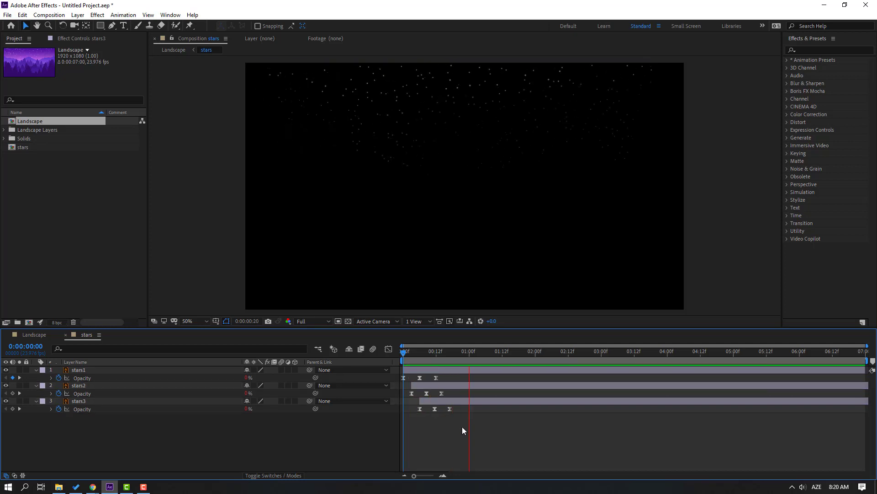
pyautogui.click(426, 361)
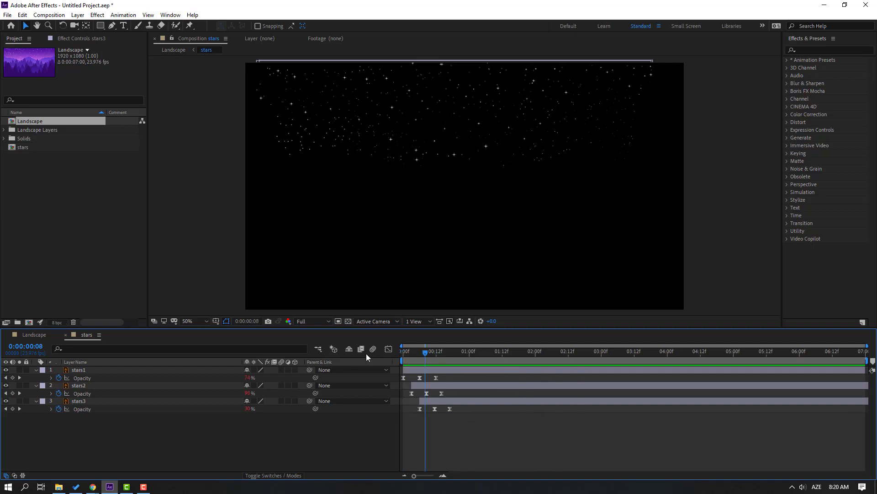
pyautogui.click(32, 334)
pyautogui.press('space')
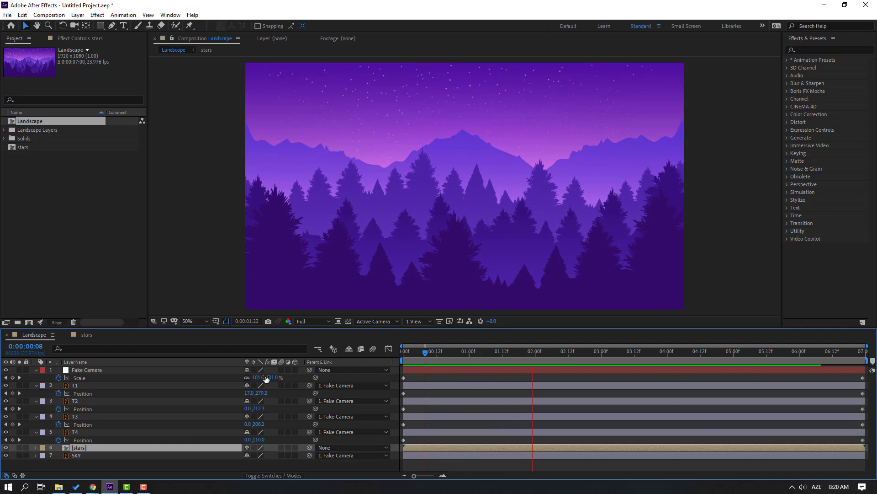
# Parent the [stars] layer to Fake Camera and preview it following the camera.
pyautogui.click(472, 359)
pyautogui.click(510, 357)
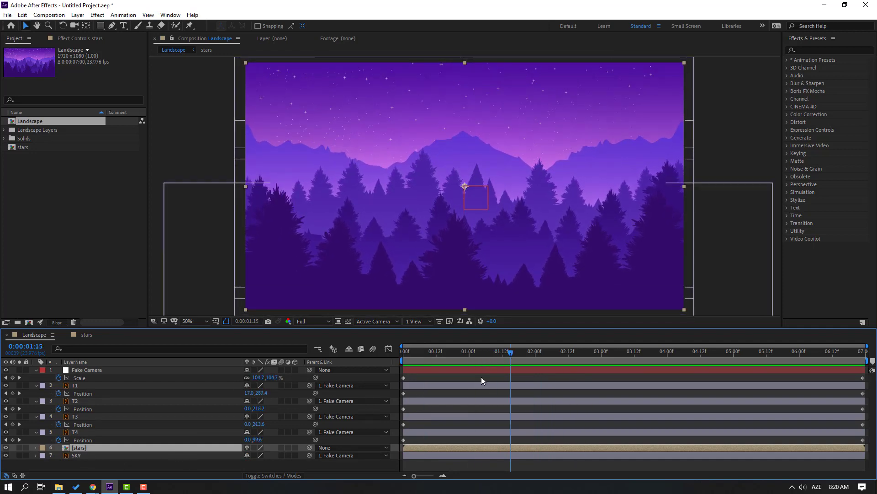
pyautogui.click(433, 357)
pyautogui.press('Home')
pyautogui.moveTo(309, 450); pyautogui.dragTo(84, 371)
pyautogui.press('space')
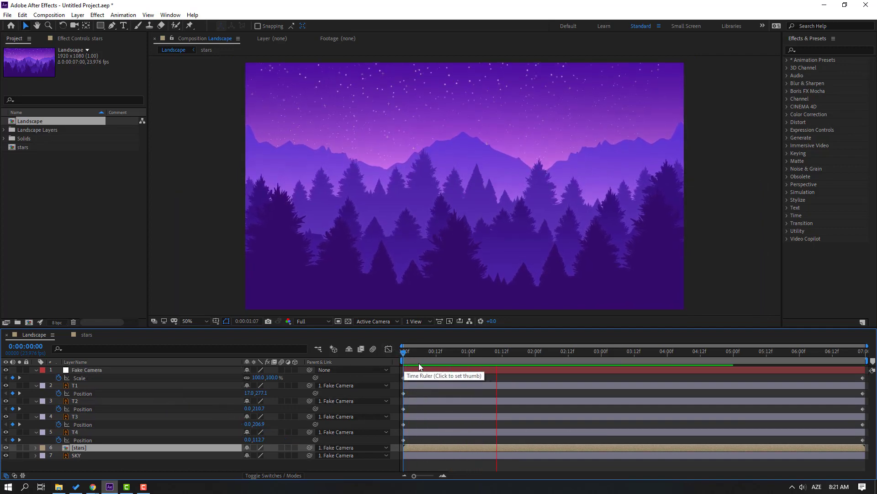
pyautogui.press('space')
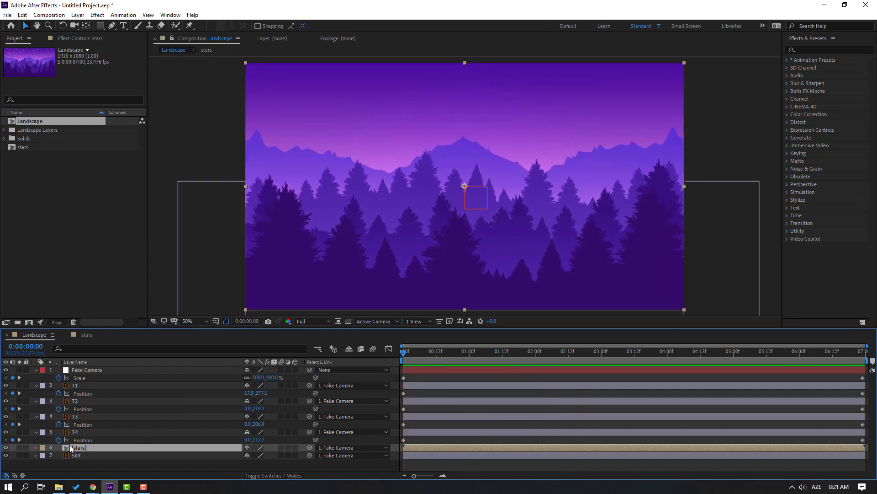
# Keyframe [stars] Position from 0,0 at the start to 0,82 at the last frame.
pyautogui.press('p')
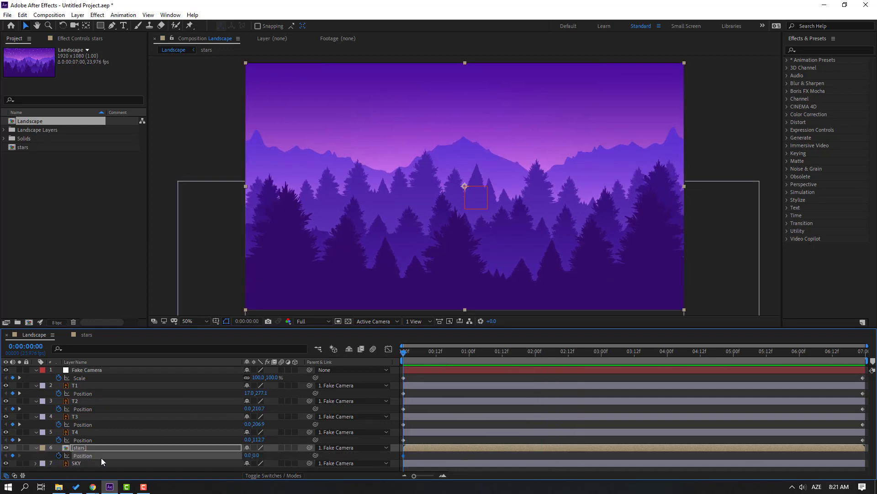
pyautogui.moveTo(423, 352); pyautogui.dragTo(863, 352)
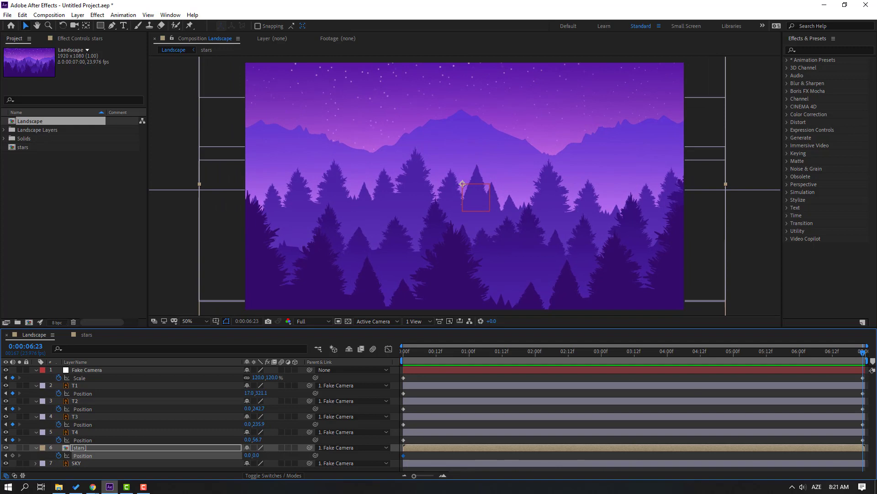
pyautogui.moveTo(257, 455); pyautogui.dragTo(298, 447)
pyautogui.press('space')
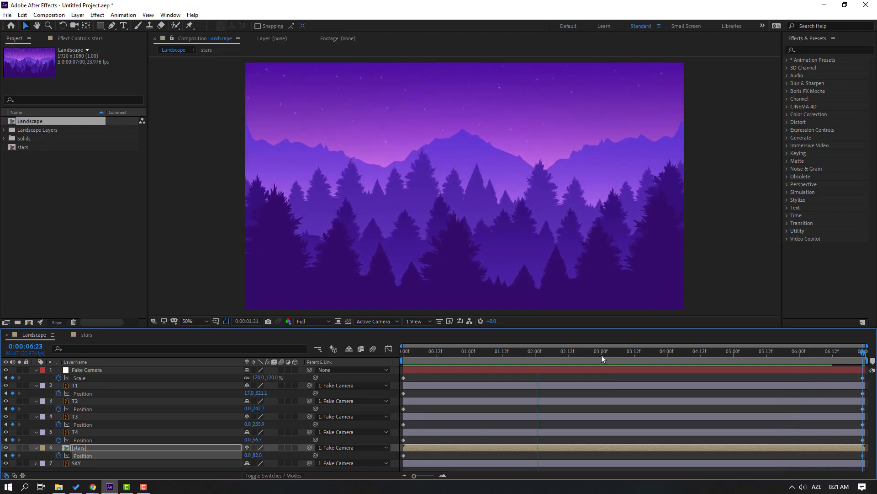
pyautogui.press('space')
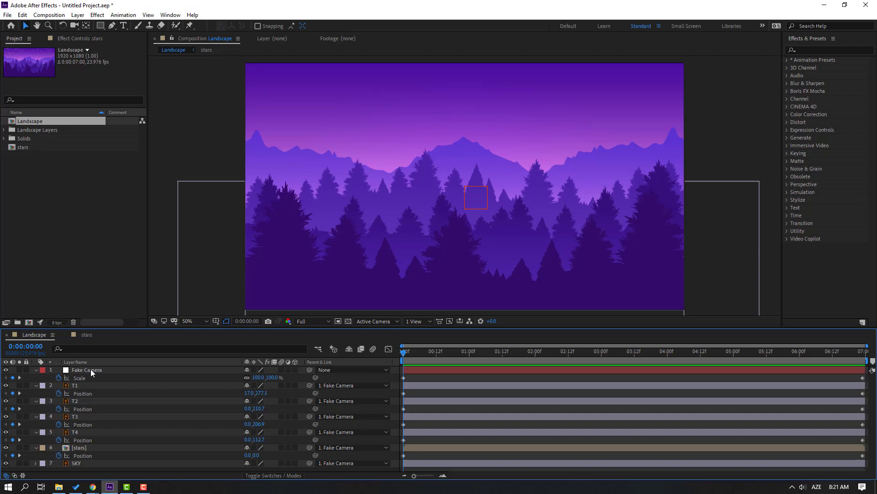
# With the Pen tool, draw a five-point zigzag line across the forest.
pyautogui.click(90, 369)
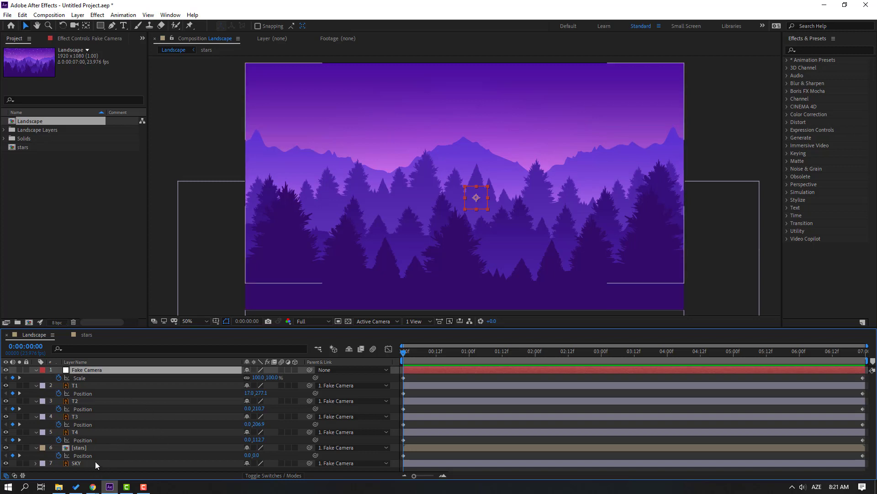
pyautogui.hotkey('ctrl', 'a')
pyautogui.press('u')
pyautogui.click(106, 446)
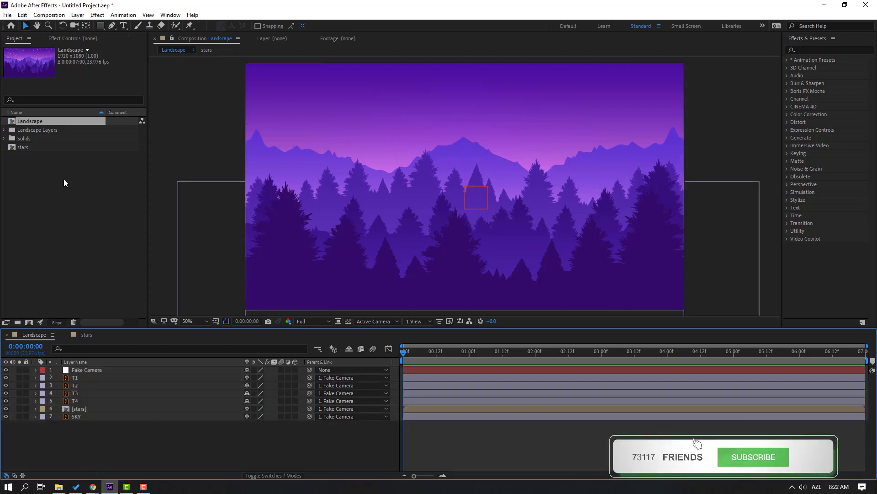
pyautogui.click(112, 26)
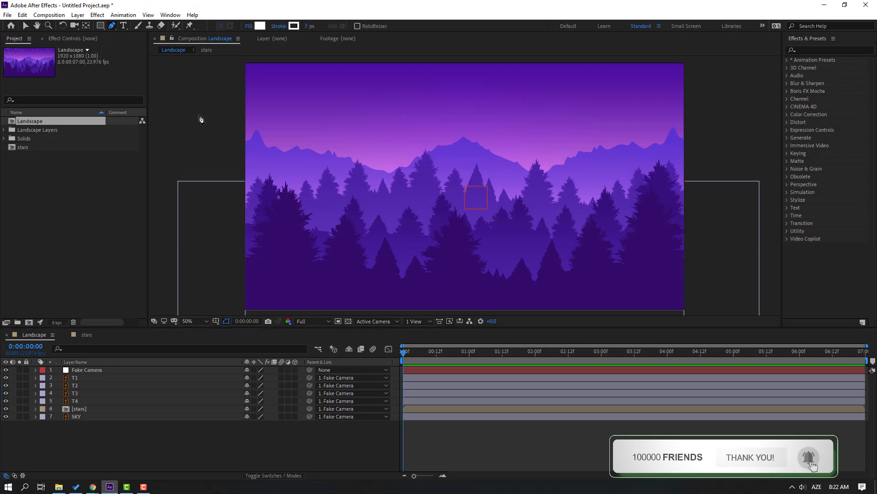
pyautogui.click(200, 163)
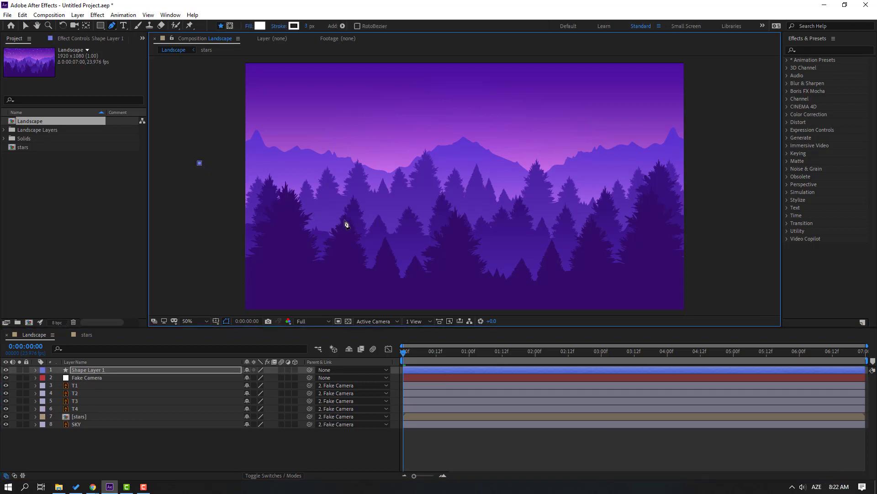
pyautogui.click(379, 226)
pyautogui.click(490, 179)
pyautogui.click(627, 227)
pyautogui.click(718, 173)
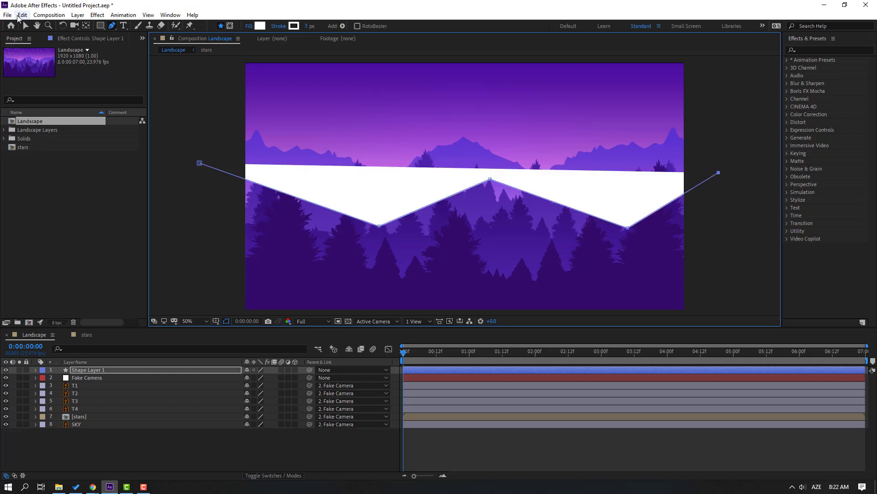
pyautogui.click(25, 27)
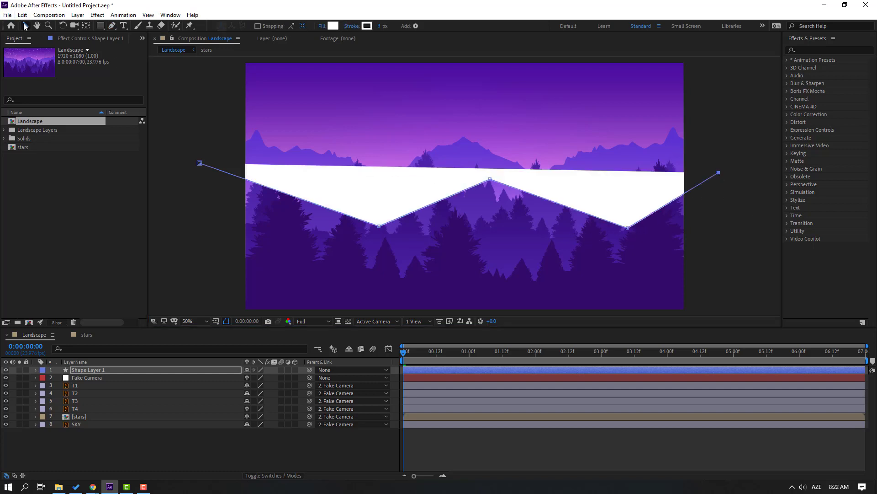
# Set the zigzag's fill to None and its stroke width to 8 px.
pyautogui.click(322, 26)
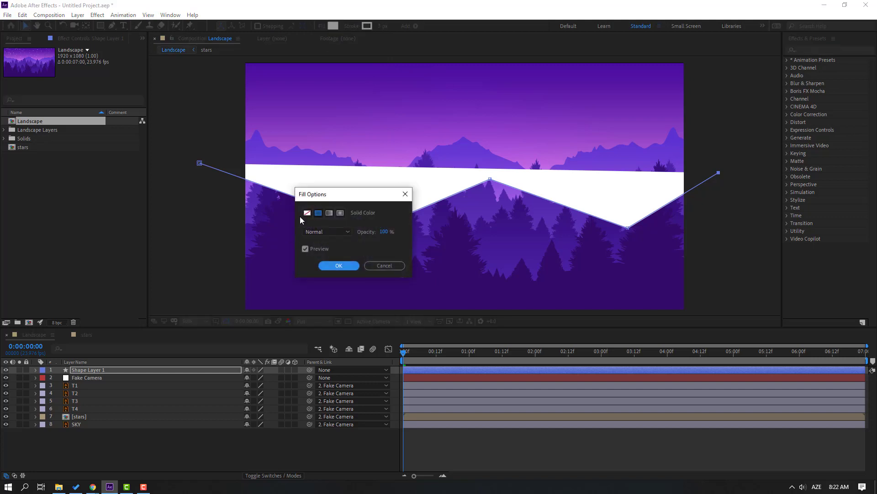
pyautogui.click(307, 213)
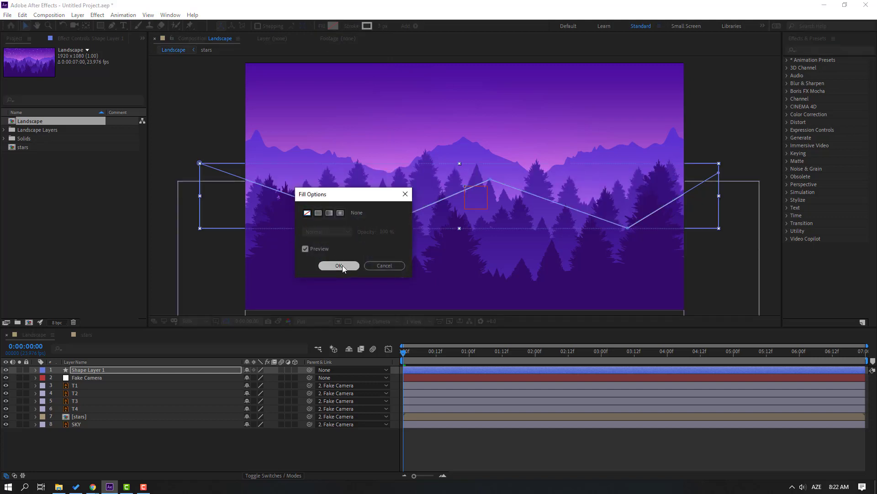
pyautogui.click(339, 266)
pyautogui.moveTo(382, 26); pyautogui.dragTo(383, 27)
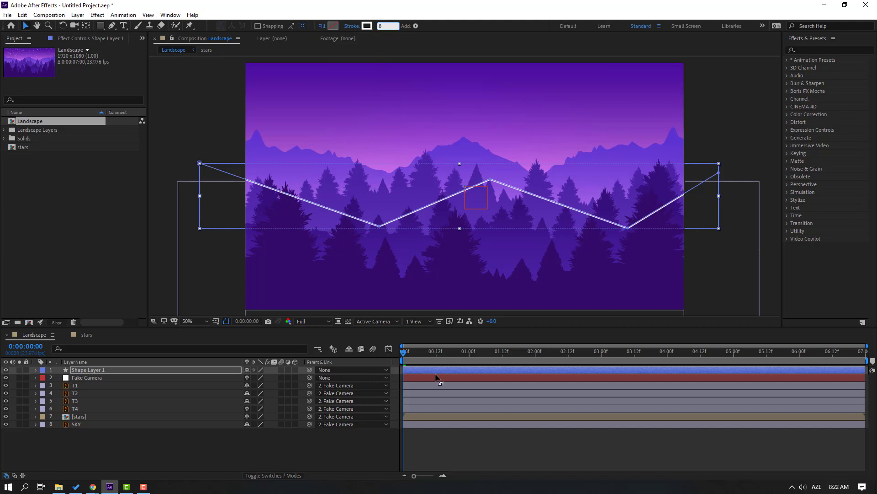
pyautogui.click(338, 433)
pyautogui.scroll(1, 425, 218)
pyautogui.scroll(-1, 379, 220)
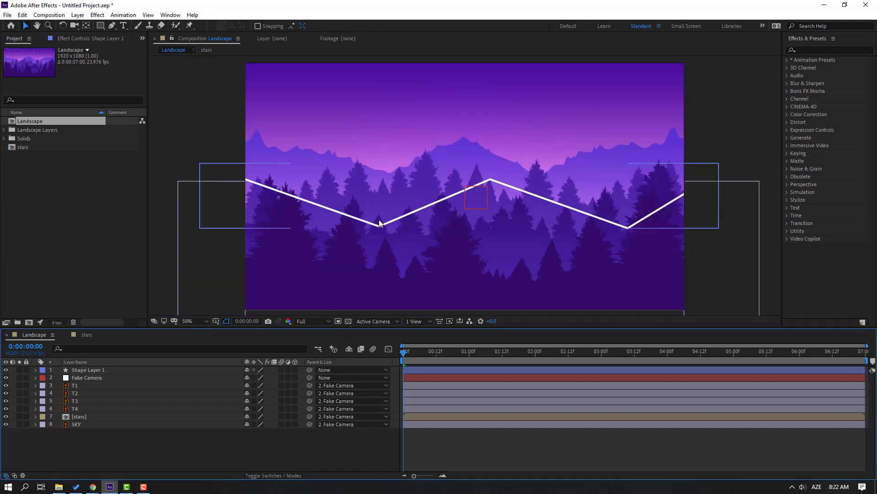
pyautogui.click(80, 368)
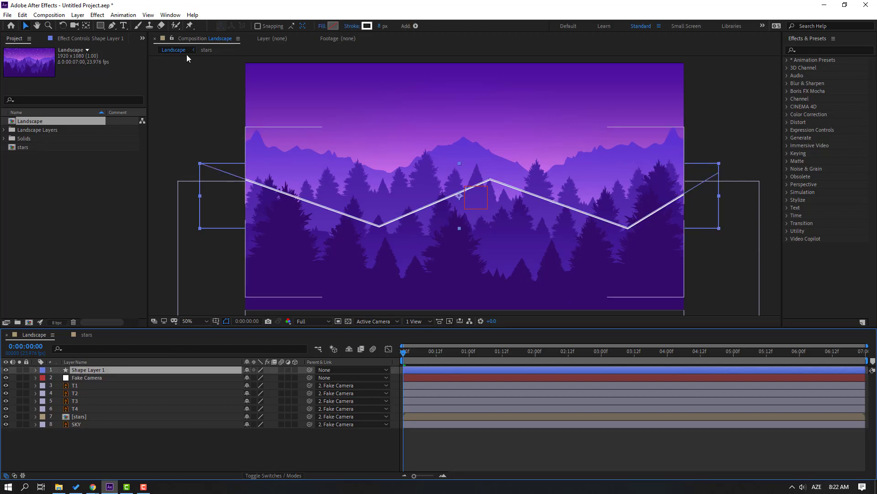
# Use the Convert Vertex Tool to curve the two low points and the peak into a wave.
pyautogui.click(112, 26)
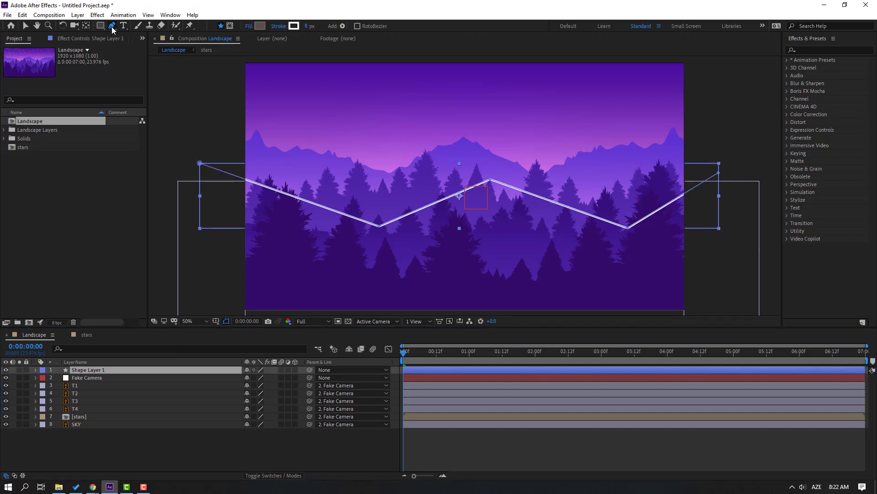
pyautogui.click(112, 29)
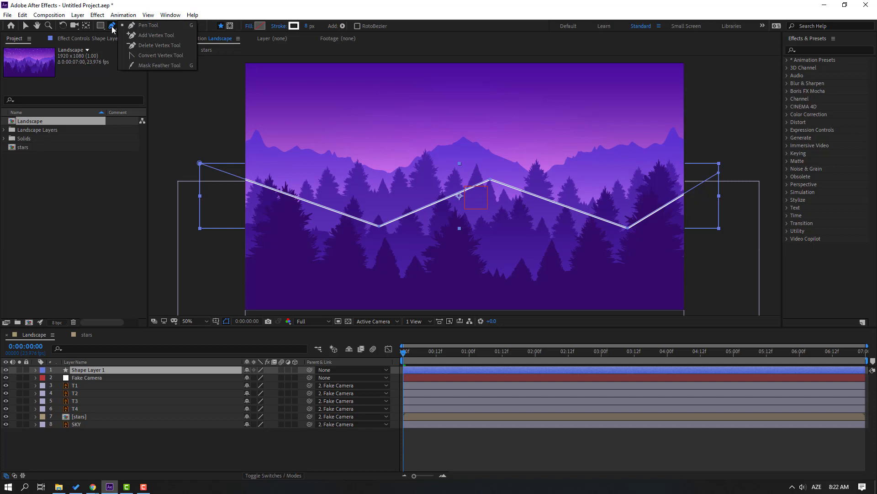
pyautogui.click(162, 55)
pyautogui.moveTo(381, 227); pyautogui.dragTo(435, 224)
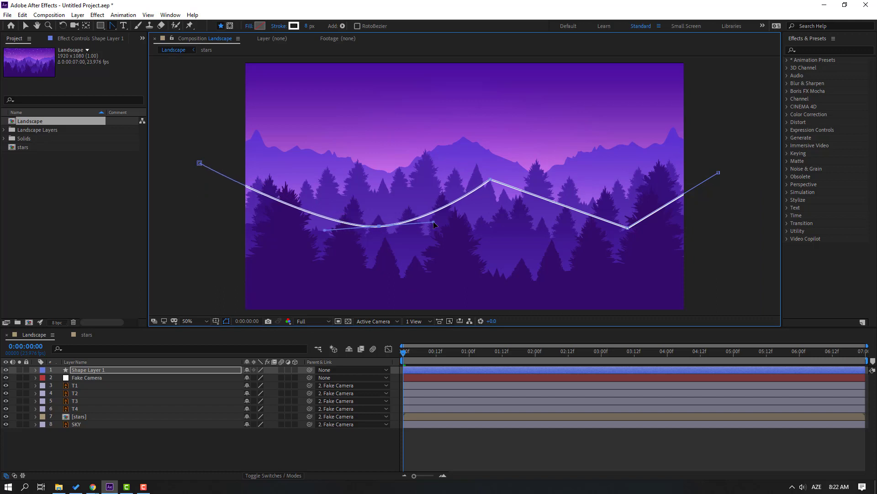
pyautogui.moveTo(491, 180); pyautogui.dragTo(546, 174)
pyautogui.moveTo(633, 227); pyautogui.dragTo(677, 224)
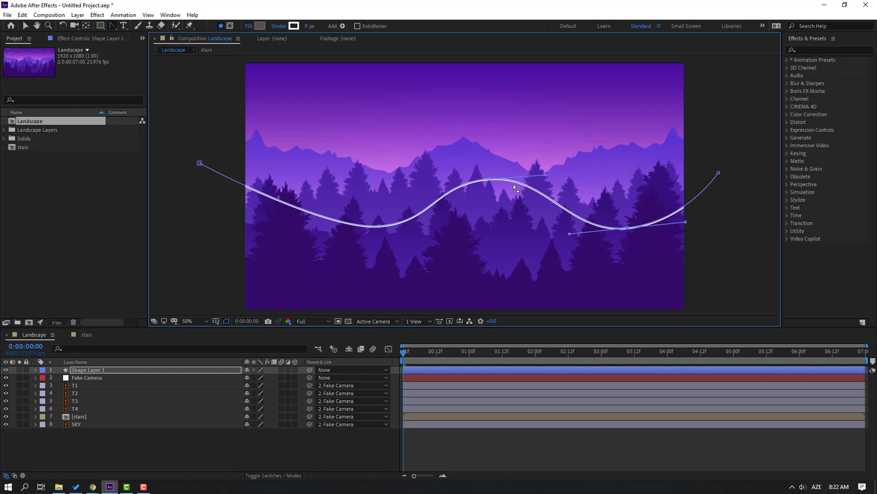
pyautogui.click(190, 308)
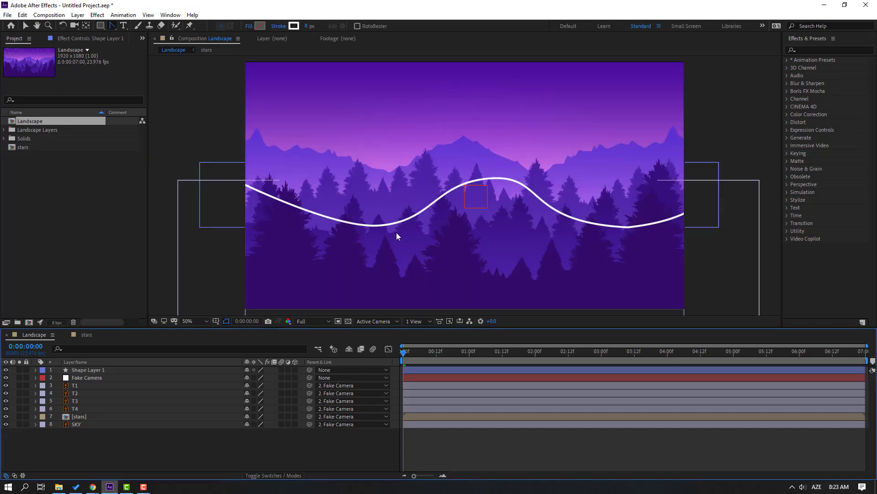
pyautogui.click(26, 25)
pyautogui.click(89, 369)
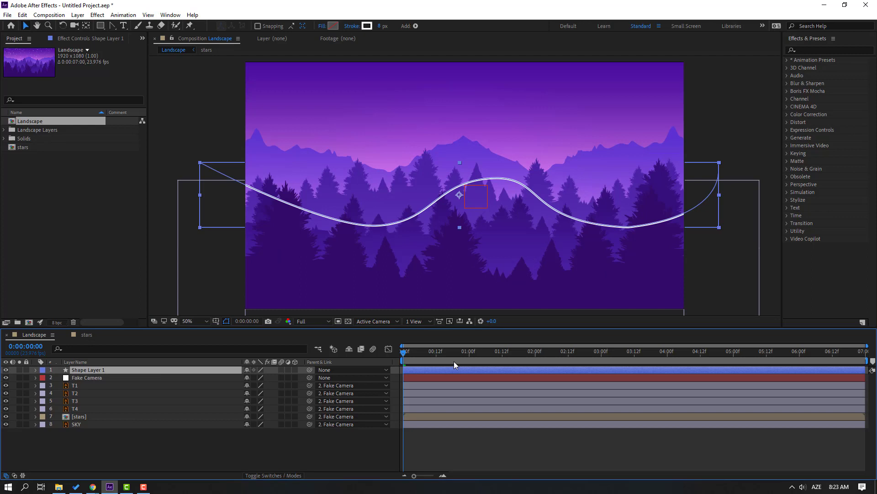
# Add Trim Paths and keyframe End from 0% at frame 0 to 100% at about 3 seconds.
pyautogui.click(415, 25)
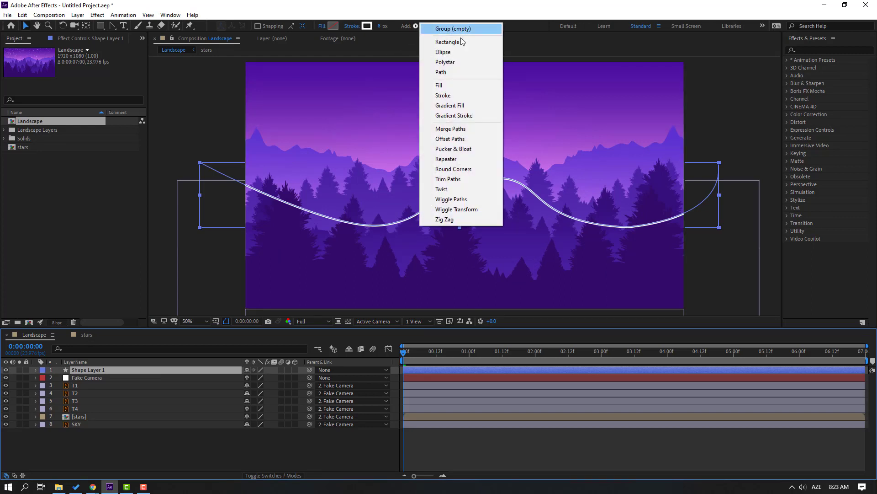
pyautogui.click(441, 179)
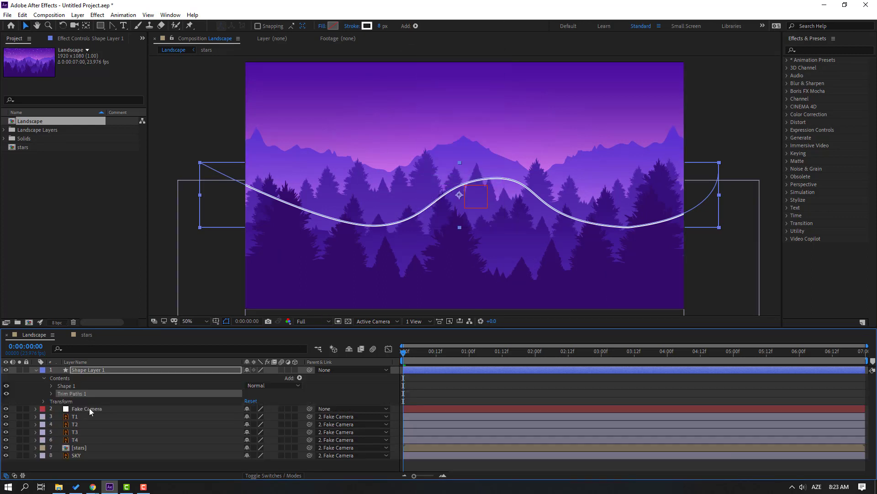
pyautogui.click(50, 394)
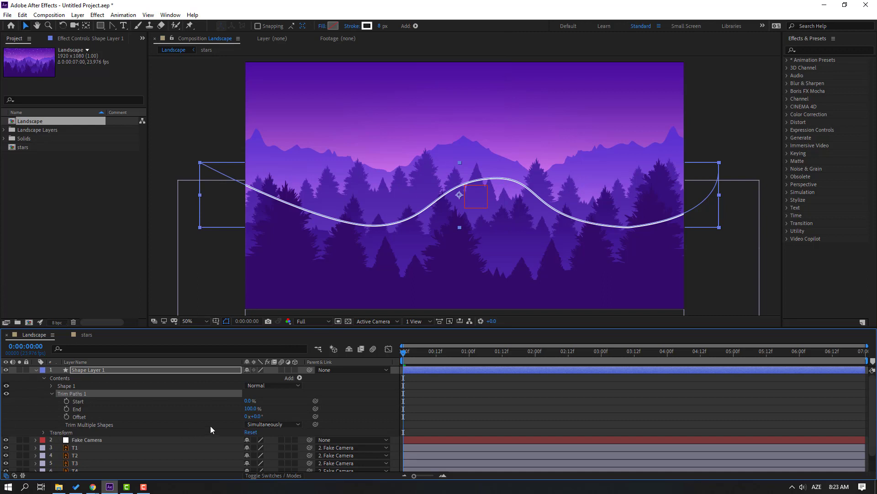
pyautogui.moveTo(250, 409); pyautogui.dragTo(194, 416)
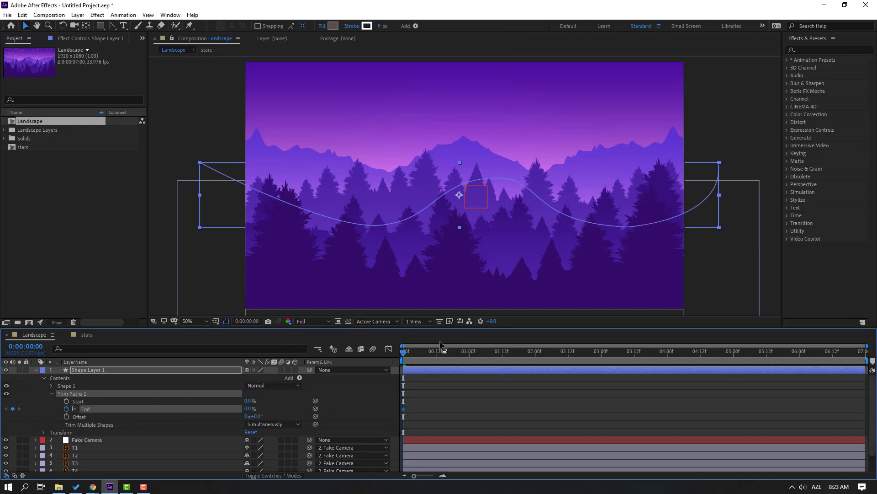
pyautogui.moveTo(459, 355); pyautogui.dragTo(864, 354)
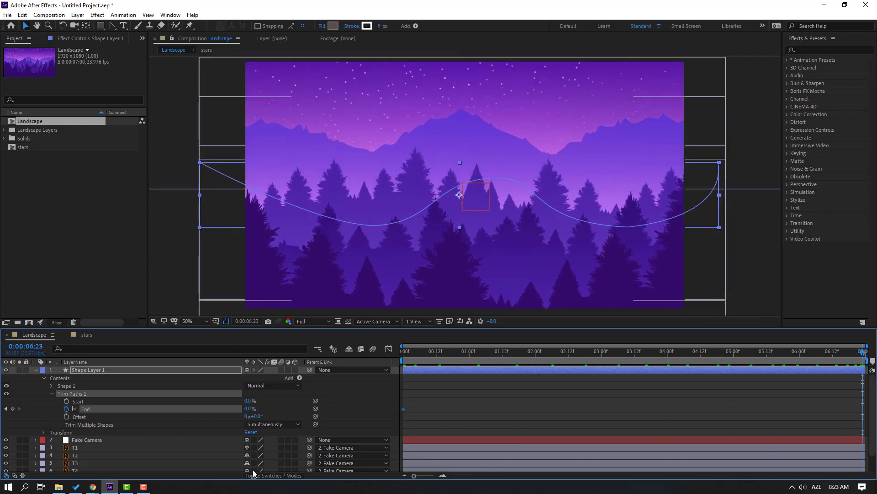
pyautogui.click(246, 409)
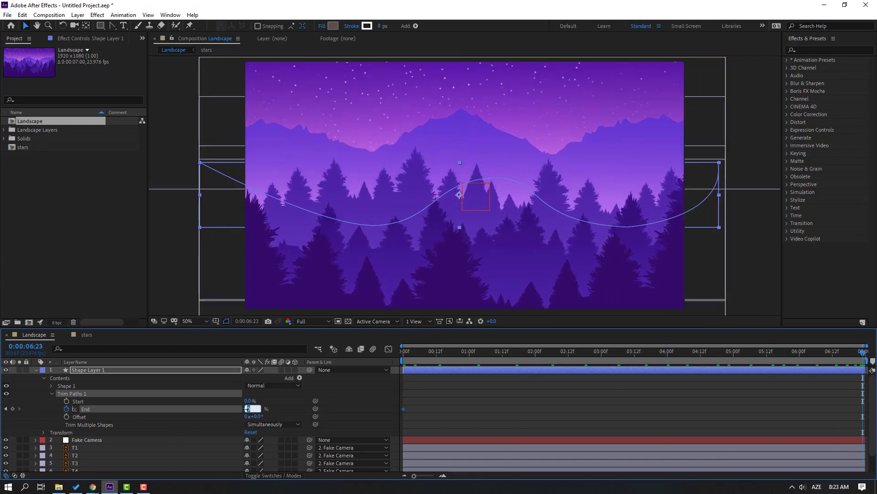
pyautogui.press('Return')
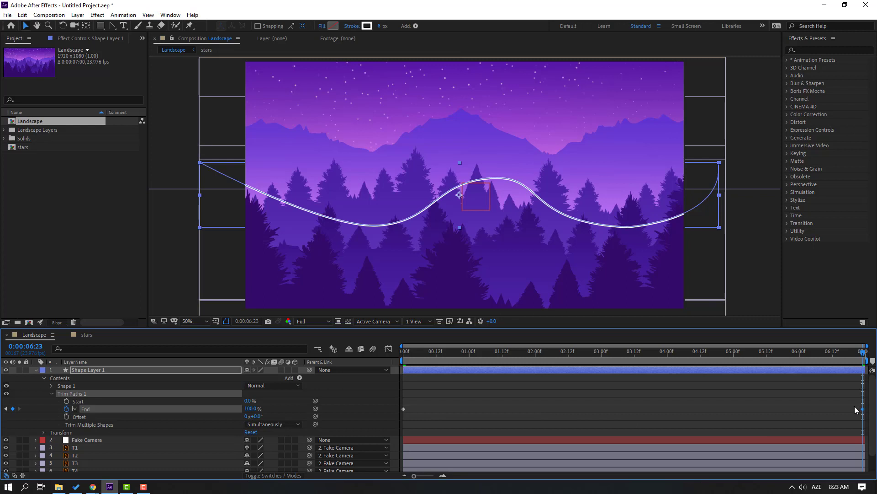
pyautogui.moveTo(701, 409); pyautogui.dragTo(608, 409)
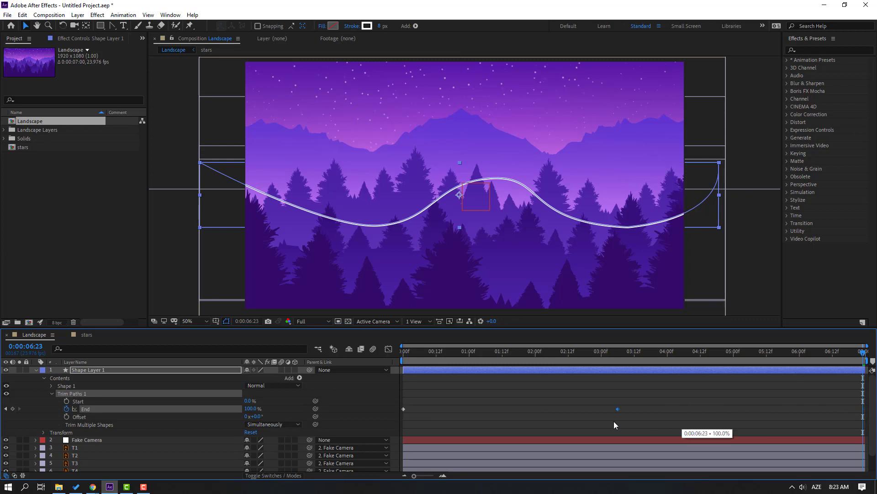
pyautogui.moveTo(599, 362); pyautogui.dragTo(461, 379)
# Easy Ease both End keyframes and widen their Graph Editor influence for a sharp mid-way speed peak.
pyautogui.click(568, 397)
pyautogui.moveTo(640, 401); pyautogui.dragTo(390, 410)
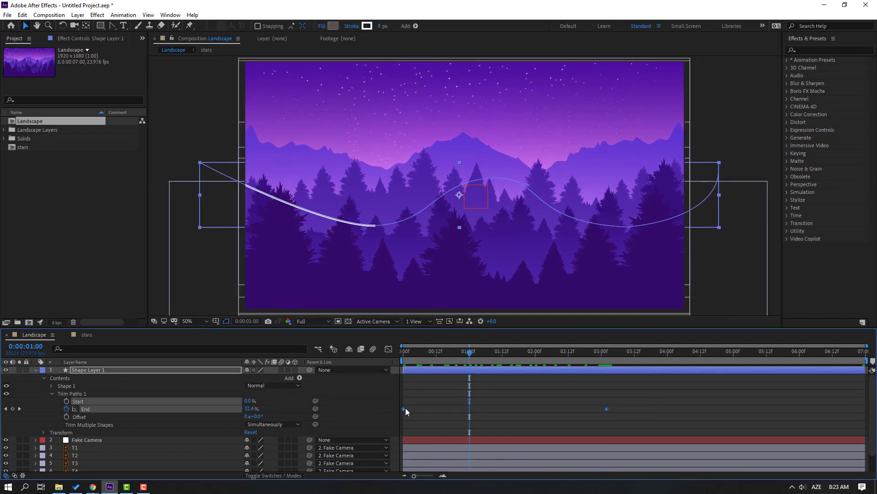
pyautogui.rightClick(404, 408)
pyautogui.moveTo(413, 406)
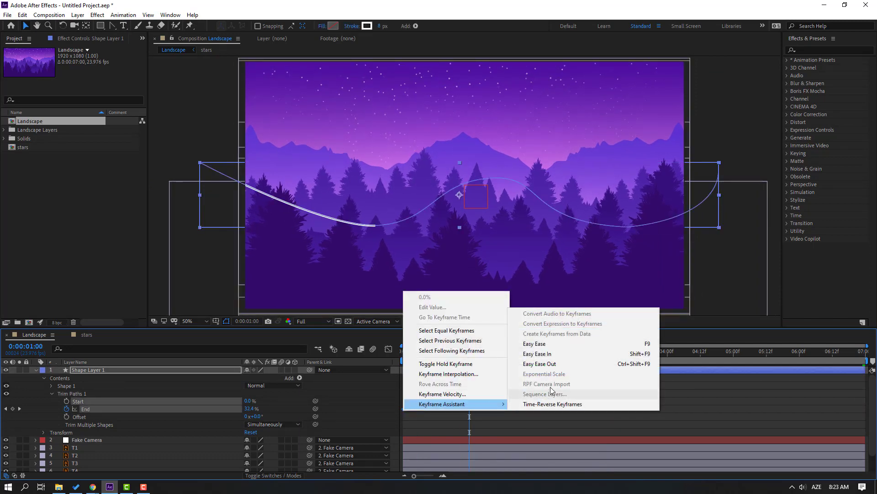
pyautogui.click(539, 343)
pyautogui.click(389, 349)
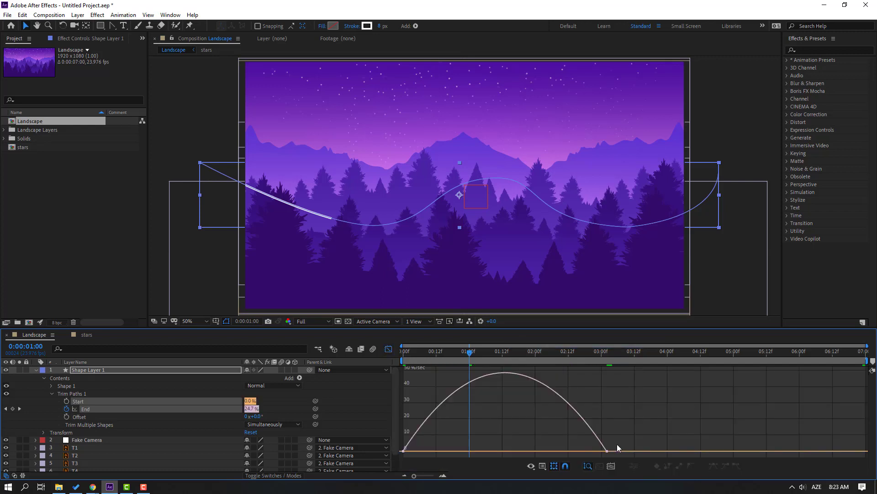
pyautogui.moveTo(572, 452); pyautogui.dragTo(534, 451)
pyautogui.moveTo(443, 451); pyautogui.dragTo(468, 445)
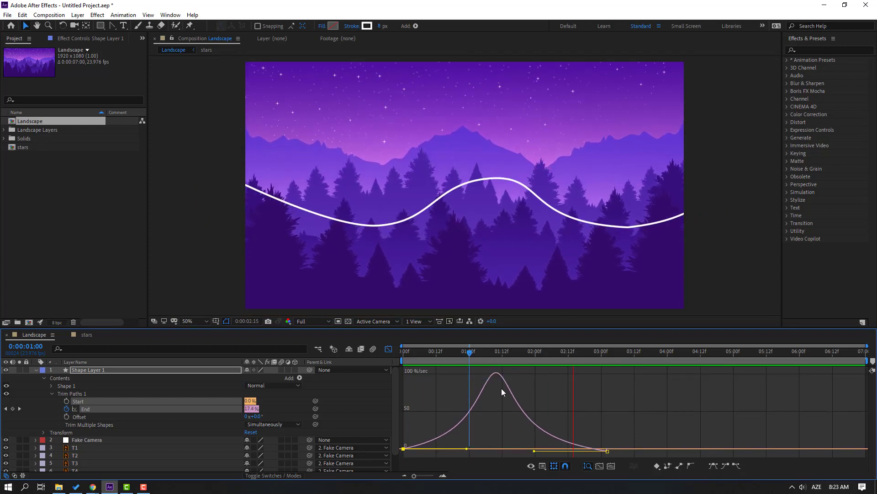
pyautogui.moveTo(413, 360); pyautogui.dragTo(467, 360)
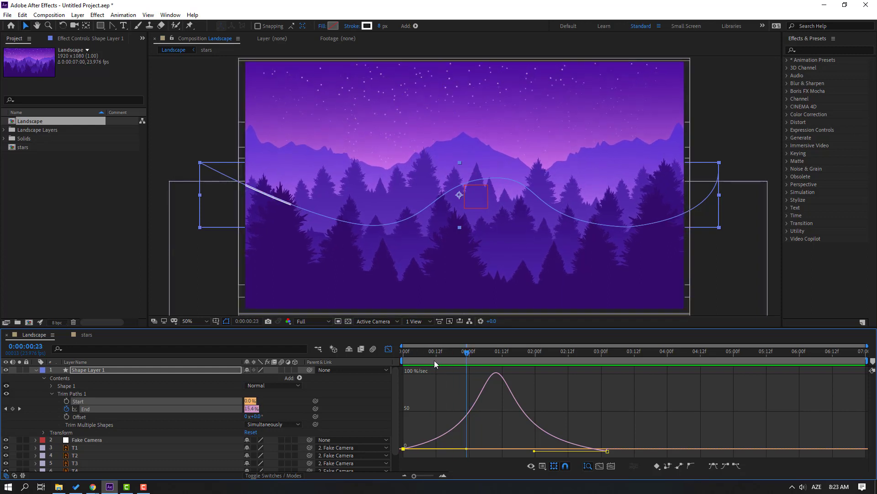
# Keyframe Trim Paths Start at 100% around the three-second mark.
pyautogui.click(389, 349)
pyautogui.press('pageup')
pyautogui.moveTo(470, 358); pyautogui.dragTo(605, 353)
pyautogui.click(443, 402)
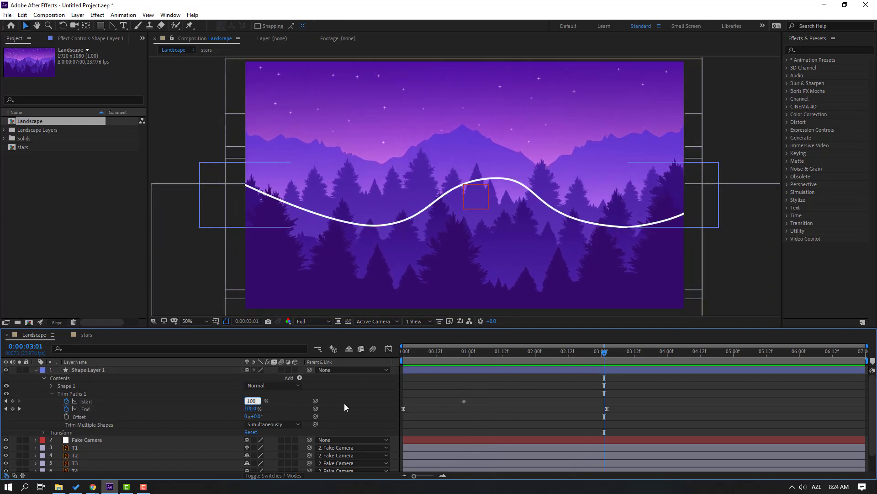
pyautogui.press('Return')
pyautogui.moveTo(530, 355)
pyautogui.mouseDown()
pyautogui.moveTo(475, 359)
pyautogui.moveTo(549, 360)
pyautogui.moveTo(508, 362)
pyautogui.mouseUp()
# Easy Ease the Start keyframes, drag their influence handles outward in the Graph Editor, and preview.
pyautogui.moveTo(627, 397); pyautogui.dragTo(451, 401)
pyautogui.rightClick(464, 401)
pyautogui.moveTo(563, 395)
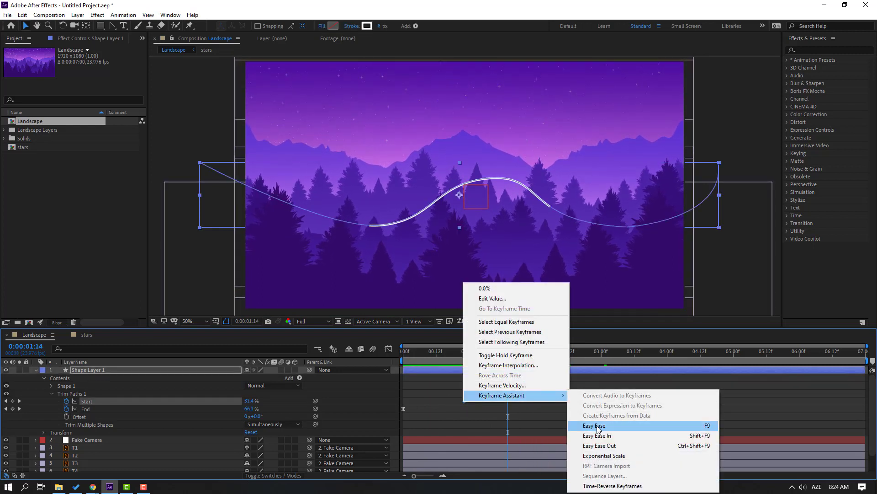
pyautogui.click(594, 426)
pyautogui.click(391, 351)
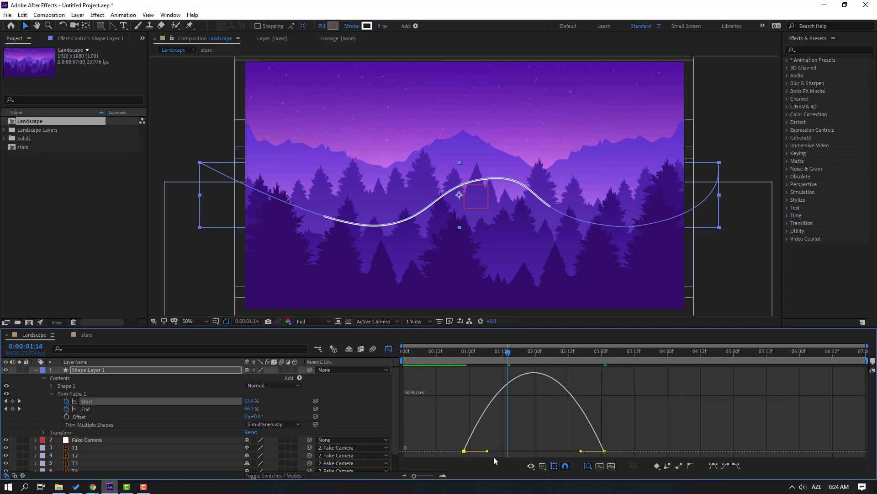
pyautogui.moveTo(487, 452); pyautogui.dragTo(511, 451)
pyautogui.moveTo(581, 451); pyautogui.dragTo(557, 451)
pyautogui.press('space')
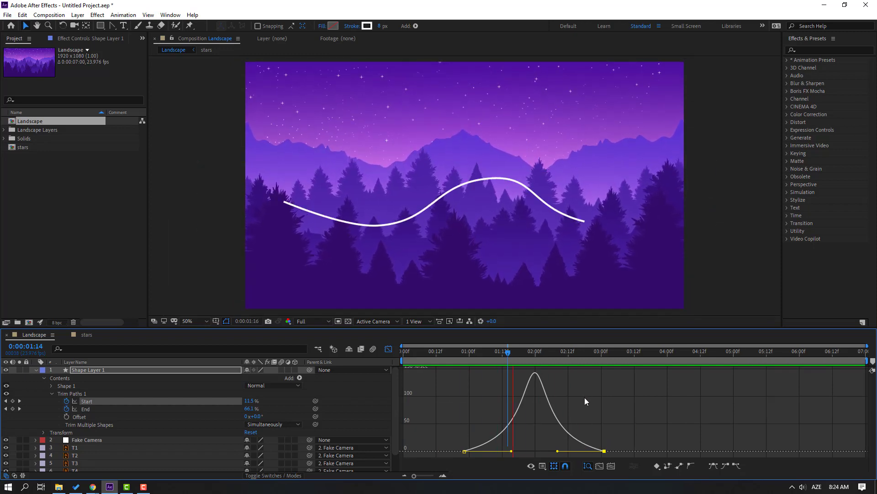
pyautogui.click(514, 353)
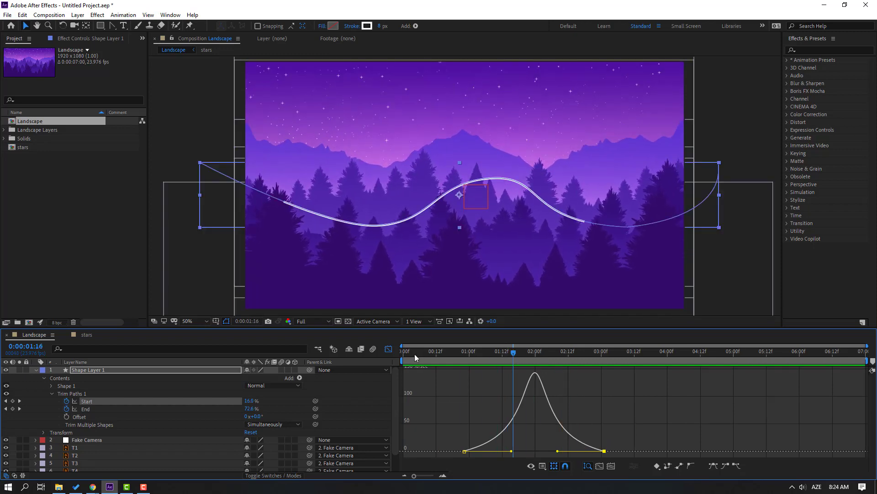
# Rename the shape layer to line1 and parent it to Fake Camera.
pyautogui.click(388, 350)
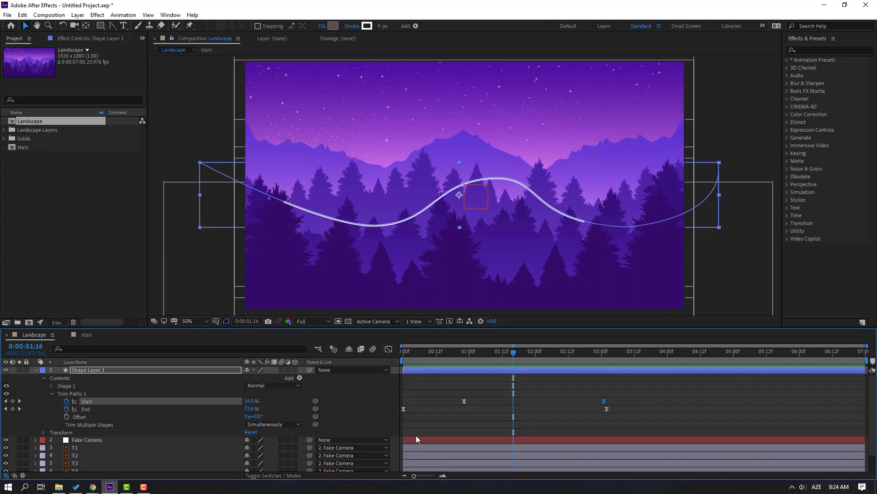
pyautogui.click(36, 370)
pyautogui.click(94, 370)
pyautogui.write('line1')
pyautogui.press('Return')
pyautogui.moveTo(515, 357); pyautogui.dragTo(403, 359)
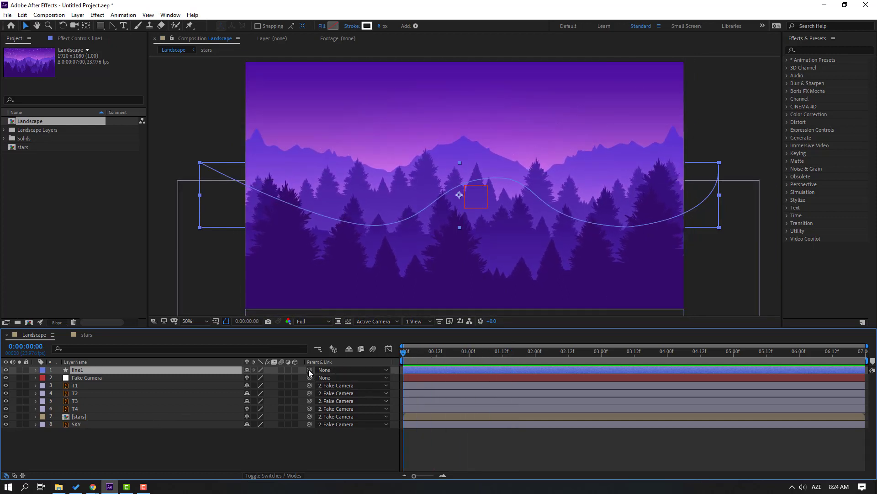
pyautogui.moveTo(109, 371); pyautogui.dragTo(87, 378)
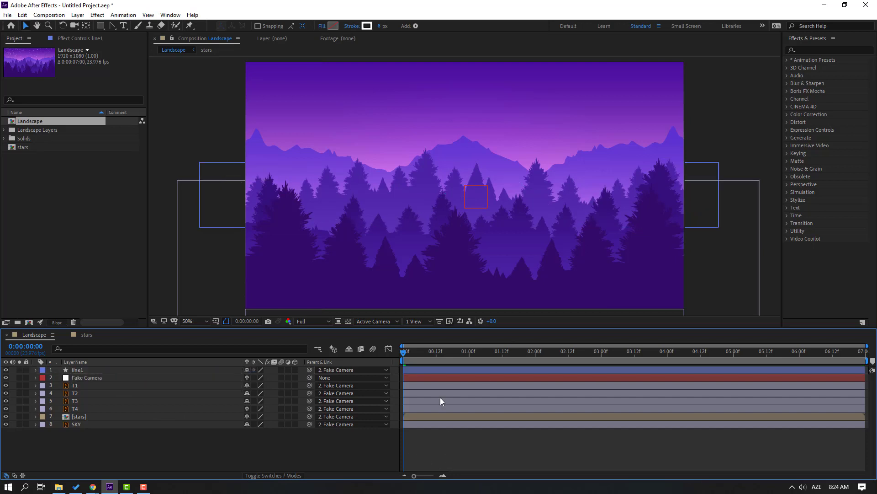
pyautogui.moveTo(408, 357); pyautogui.dragTo(518, 355)
# Try line1 at different depths in the layer stack, settling it between T1 and T2.
pyautogui.moveTo(78, 373); pyautogui.dragTo(87, 394)
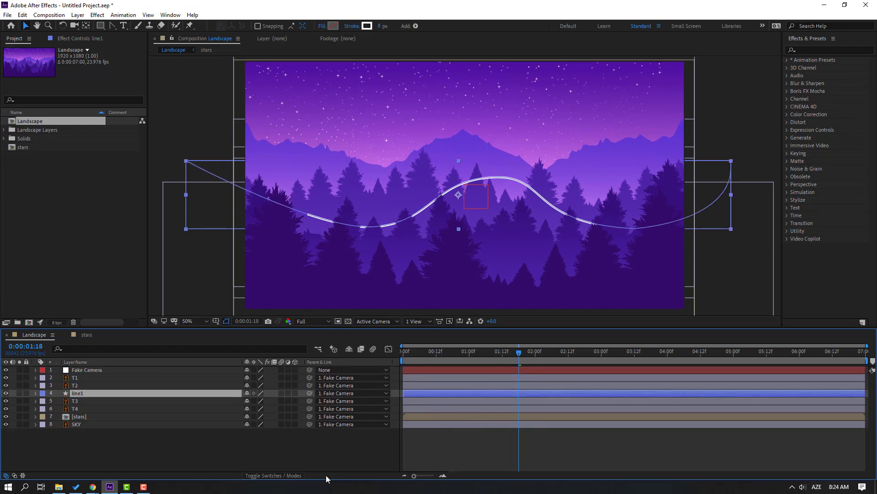
pyautogui.click(339, 460)
pyautogui.moveTo(79, 393); pyautogui.dragTo(87, 402)
pyautogui.click(169, 459)
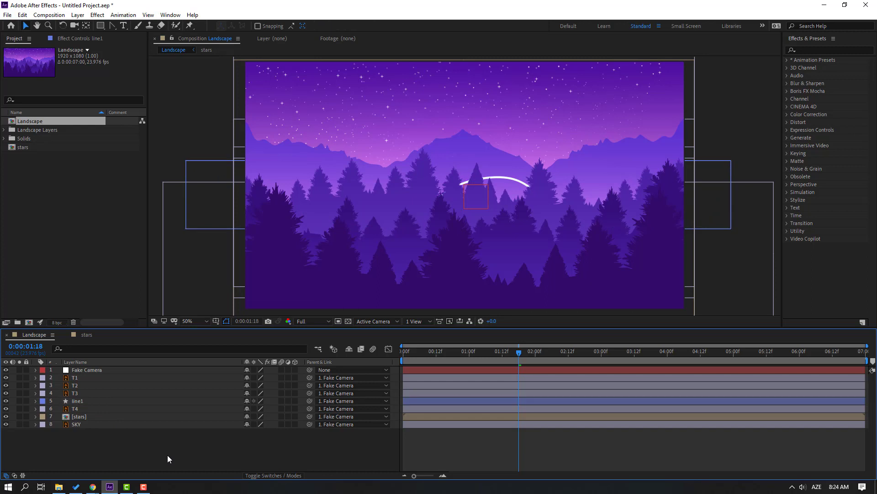
pyautogui.moveTo(427, 360); pyautogui.dragTo(505, 357)
pyautogui.moveTo(72, 401); pyautogui.dragTo(87, 380)
pyautogui.click(467, 446)
pyautogui.click(407, 356)
pyautogui.moveTo(432, 355); pyautogui.dragTo(530, 356)
# Shift the wavy line down and left in the viewer and preview the animation.
pyautogui.click(84, 385)
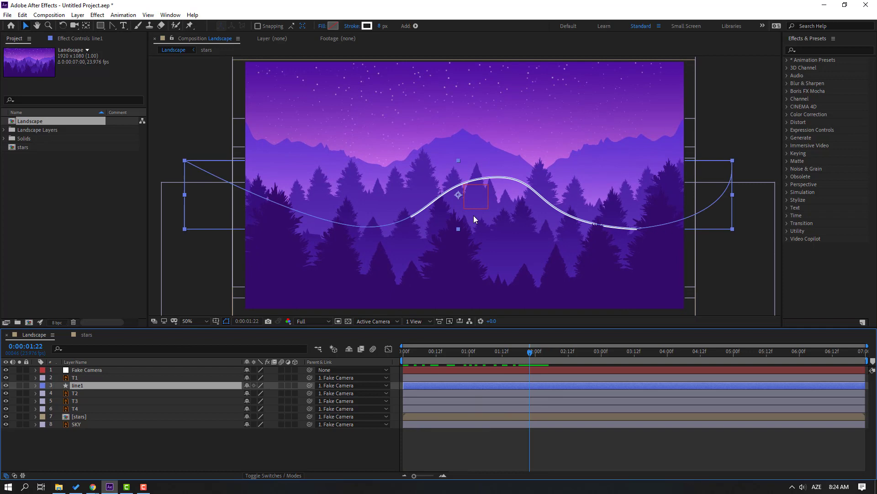
pyautogui.moveTo(458, 193); pyautogui.dragTo(448, 223)
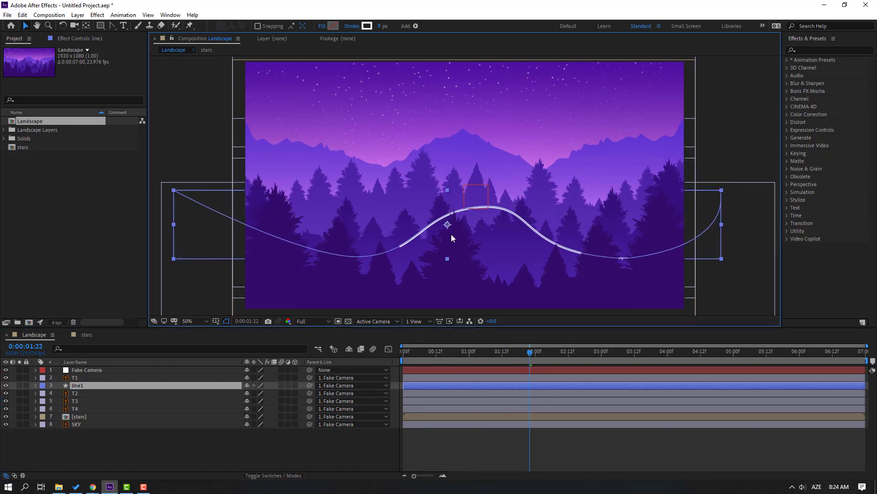
pyautogui.click(572, 441)
pyautogui.press('space')
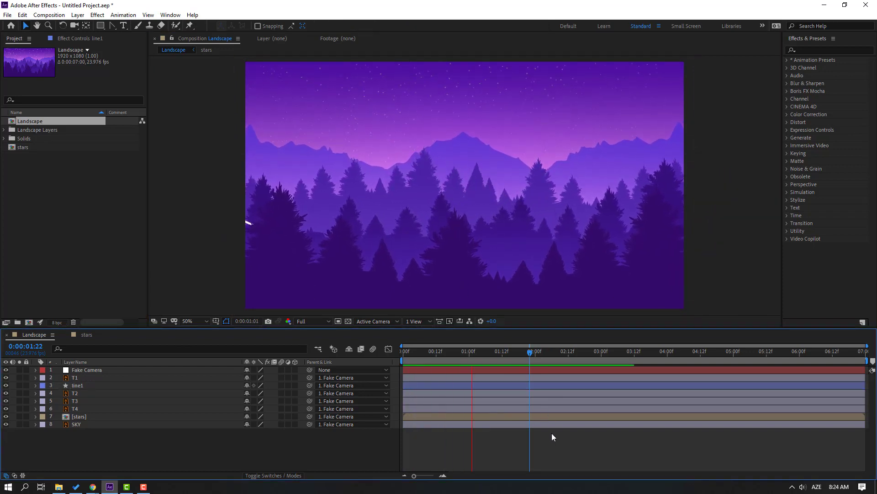
# Change line1's stroke colour from white to yellow.
pyautogui.click(437, 353)
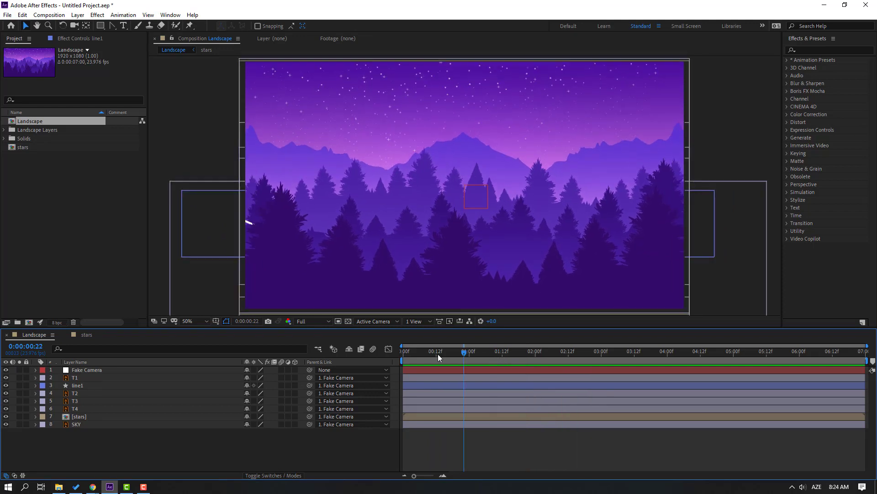
pyautogui.click(447, 354)
pyautogui.press('space')
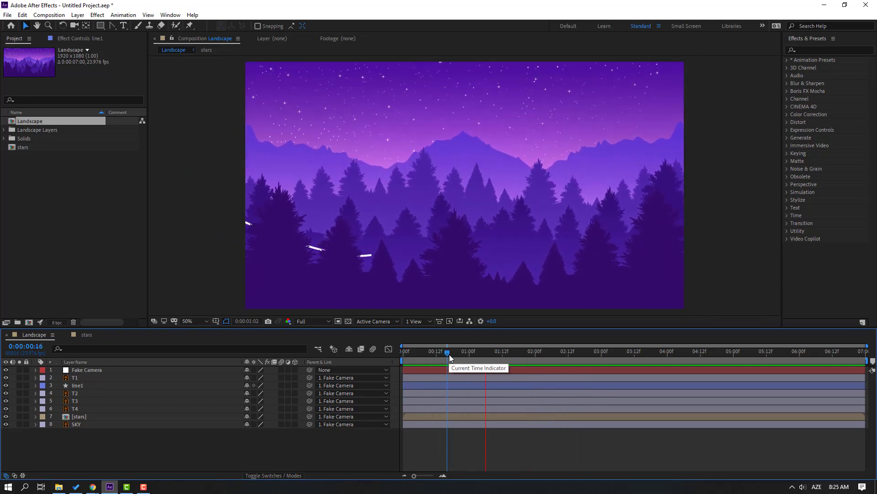
pyautogui.moveTo(450, 354)
pyautogui.mouseDown()
pyautogui.moveTo(526, 350)
pyautogui.moveTo(478, 357)
pyautogui.moveTo(518, 353)
pyautogui.mouseUp()
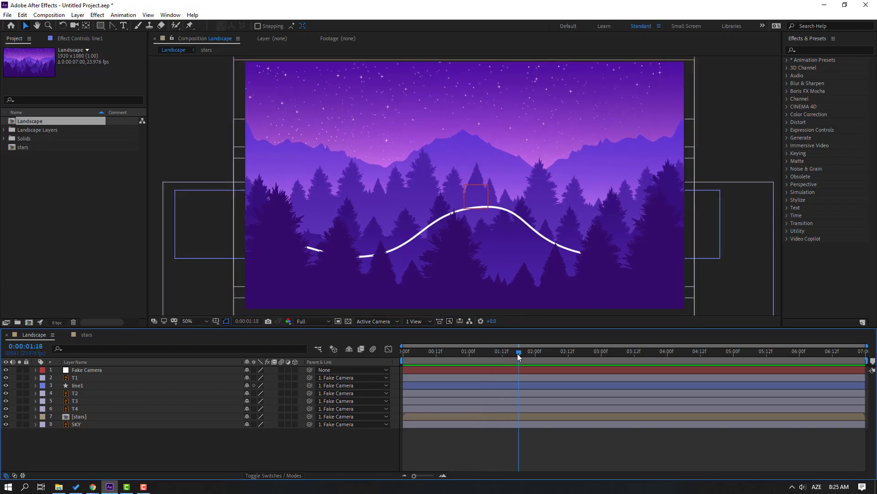
pyautogui.click(87, 371)
pyautogui.click(78, 385)
pyautogui.click(367, 26)
pyautogui.click(603, 365)
pyautogui.click(695, 362)
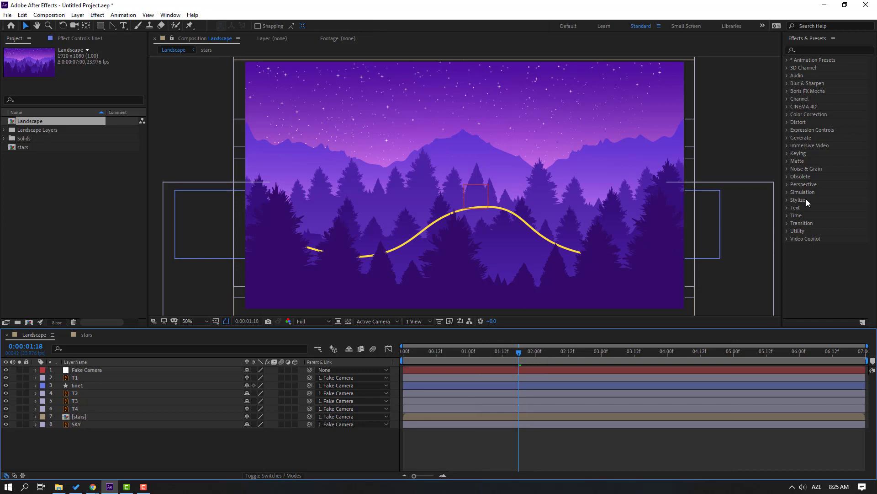
# Apply the Glow effect to line1 and set its Glow Radius to 24.
pyautogui.click(810, 51)
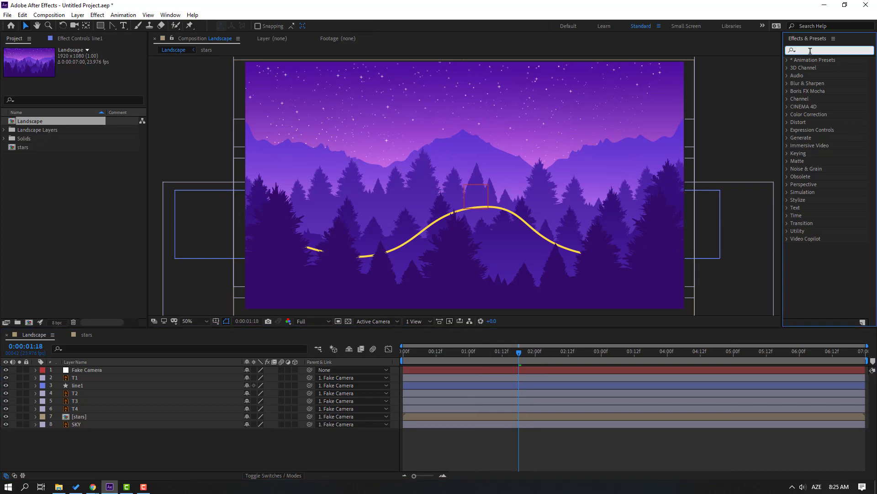
pyautogui.write('glow')
pyautogui.hotkey('alt', 'shift')
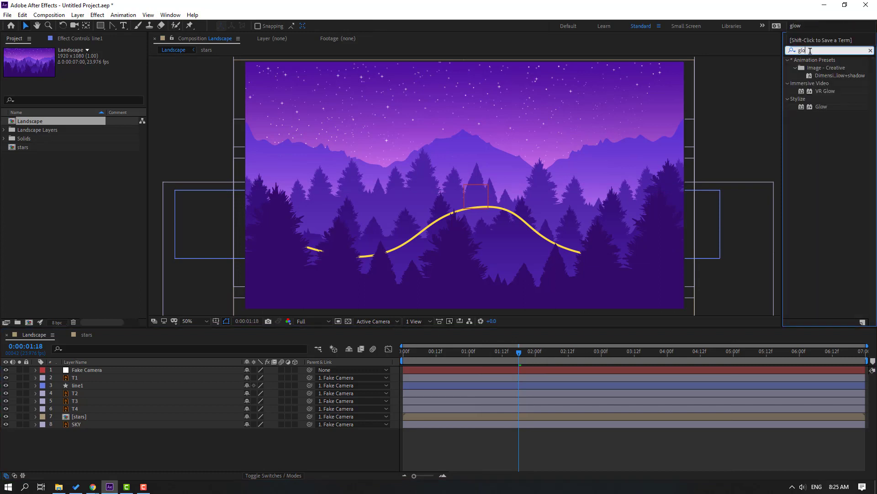
pyautogui.moveTo(820, 106); pyautogui.dragTo(174, 385)
pyautogui.scroll(4, 485, 235)
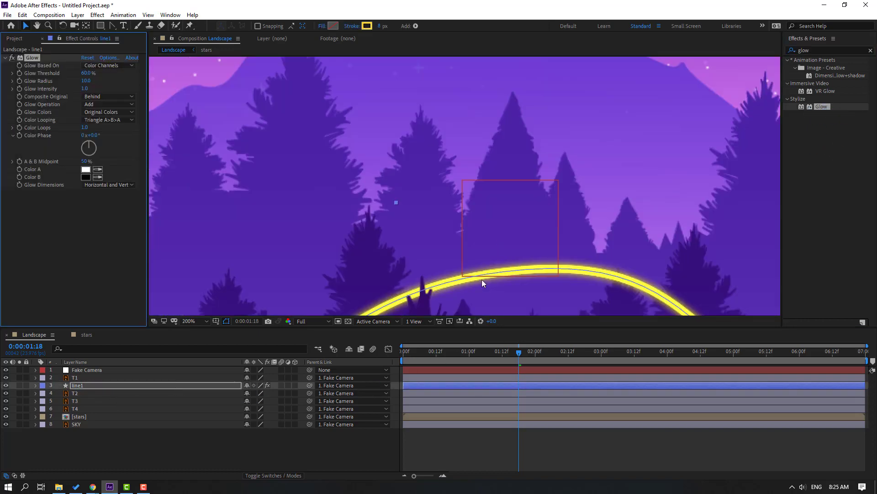
pyautogui.moveTo(87, 83); pyautogui.dragTo(98, 83)
pyautogui.scroll(-4, 431, 193)
pyautogui.scroll(2, 425, 204)
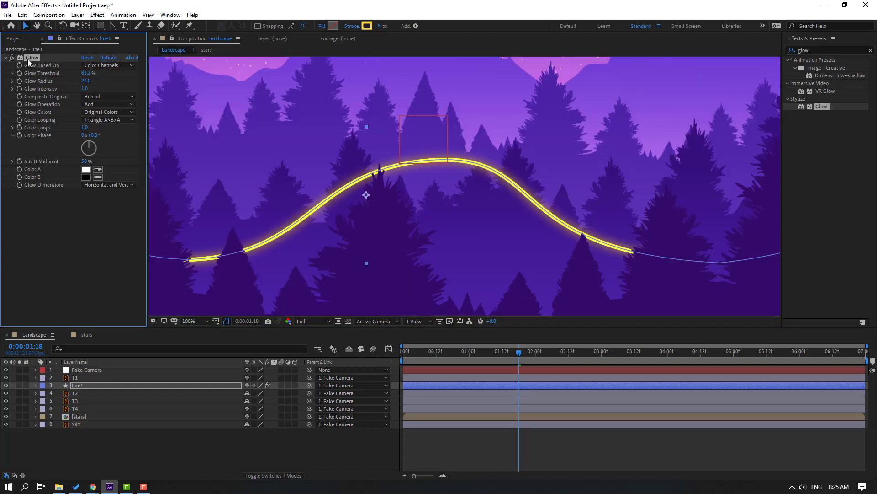
# Duplicate the Glow as Glow 2 with radius 47 and intensity 0.7.
pyautogui.hotkey('ctrl', 'd')
pyautogui.moveTo(89, 217); pyautogui.dragTo(110, 201)
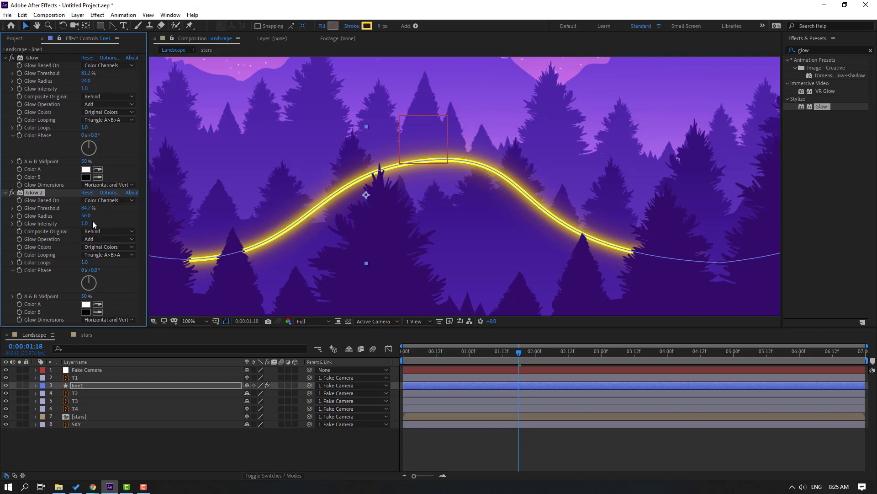
pyautogui.moveTo(95, 223); pyautogui.dragTo(68, 222)
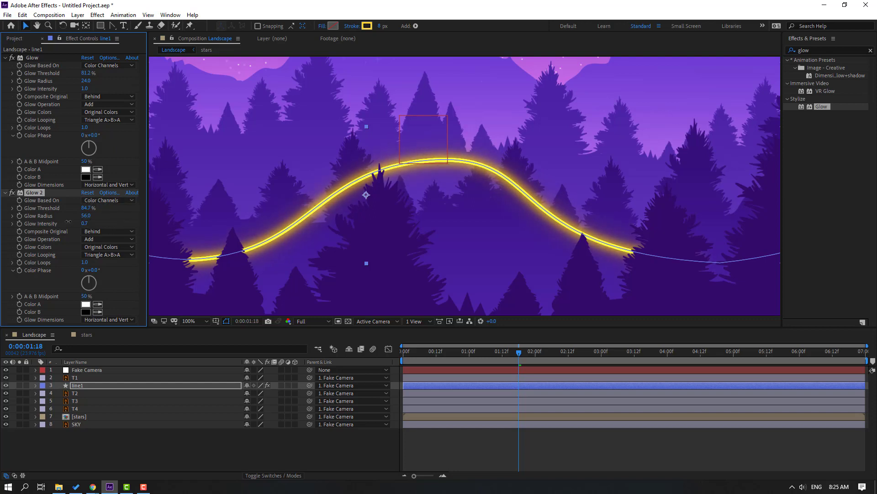
pyautogui.moveTo(131, 213); pyautogui.dragTo(60, 219)
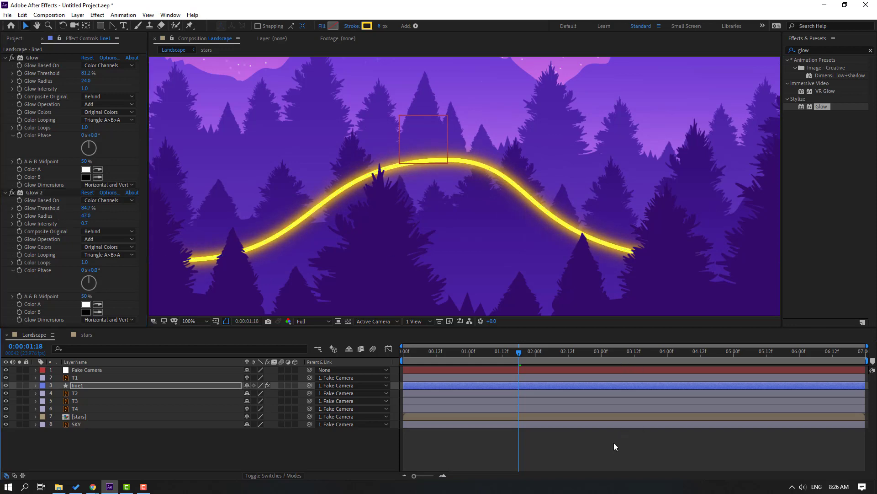
# Deselect line1 and preview the glowing line from 0:00:00:18, checking viewer magnification.
pyautogui.click(614, 442)
pyautogui.scroll(-2, 391, 229)
pyautogui.scroll(2, 493, 283)
pyautogui.moveTo(505, 352); pyautogui.dragTo(452, 353)
pyautogui.press('space')
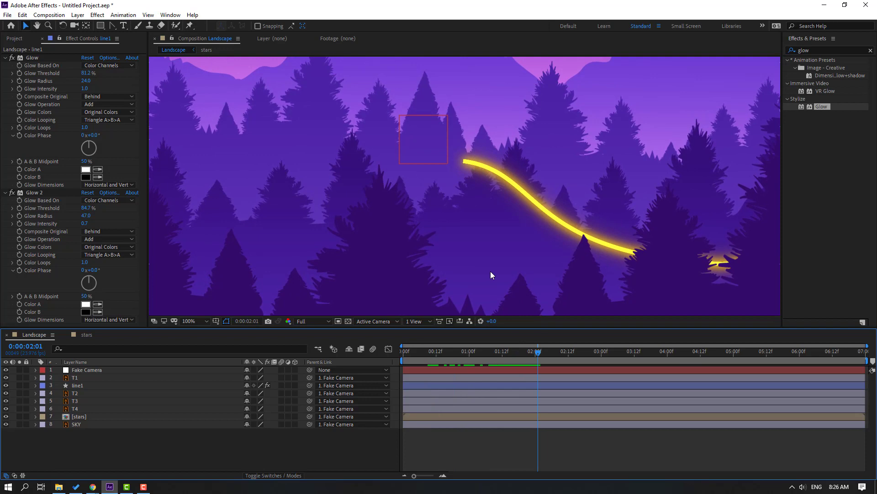
pyautogui.scroll(-2, 491, 274)
pyautogui.click(194, 321)
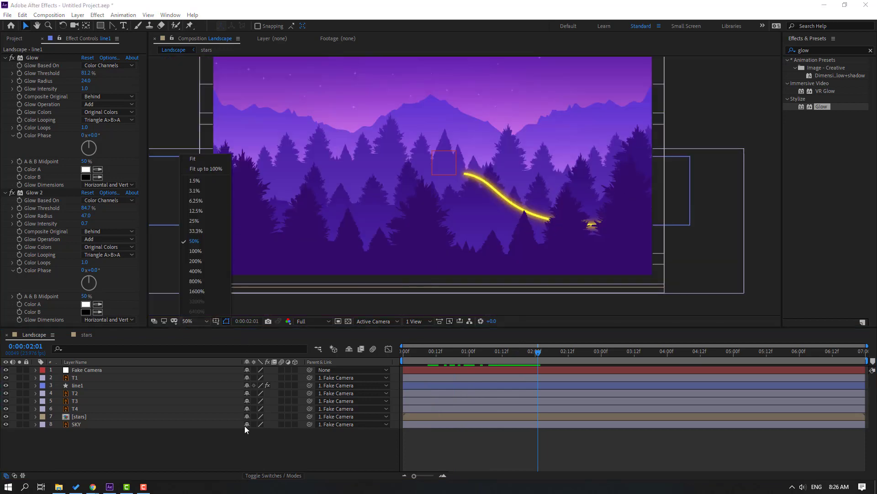
pyautogui.scroll(4, 408, 205)
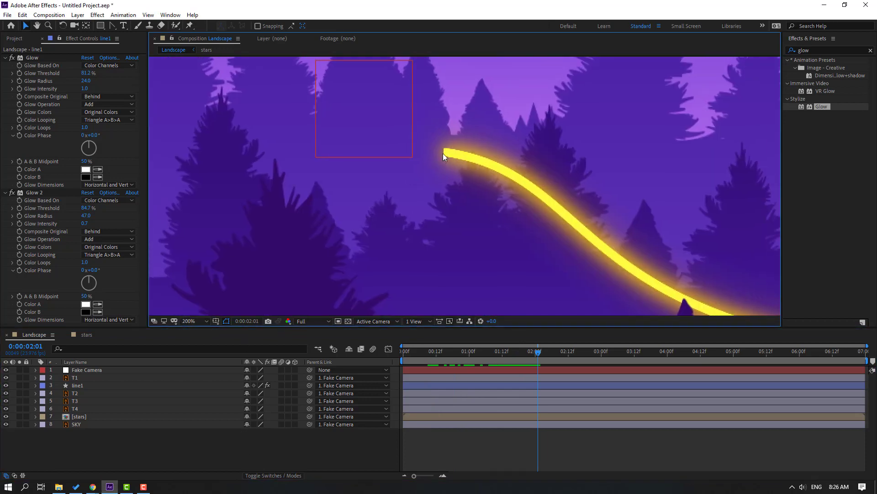
# Expand line1 down to Shape 1's Stroke 1 and show the Line Cap options.
pyautogui.click(75, 384)
pyautogui.click(35, 386)
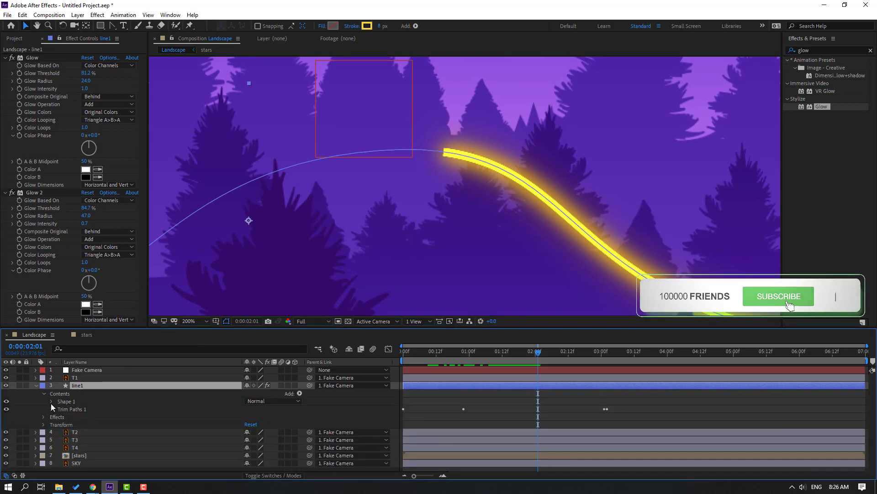
pyautogui.click(51, 401)
pyautogui.click(58, 417)
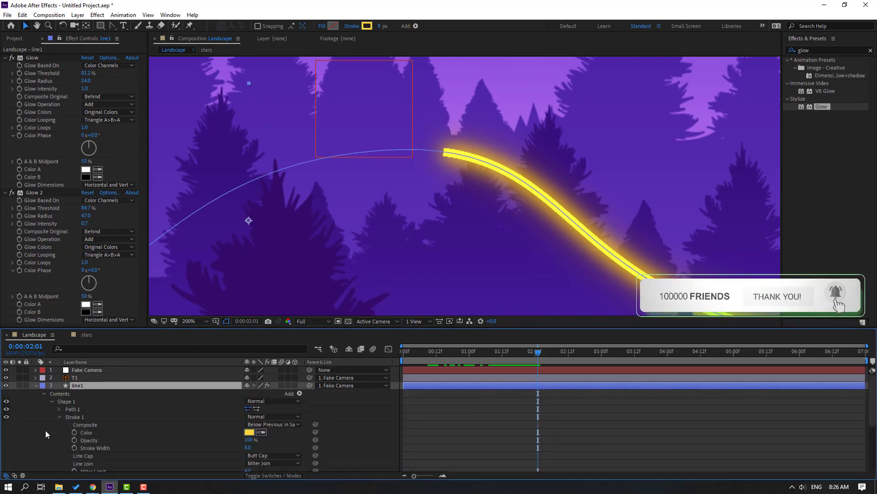
pyautogui.click(273, 445)
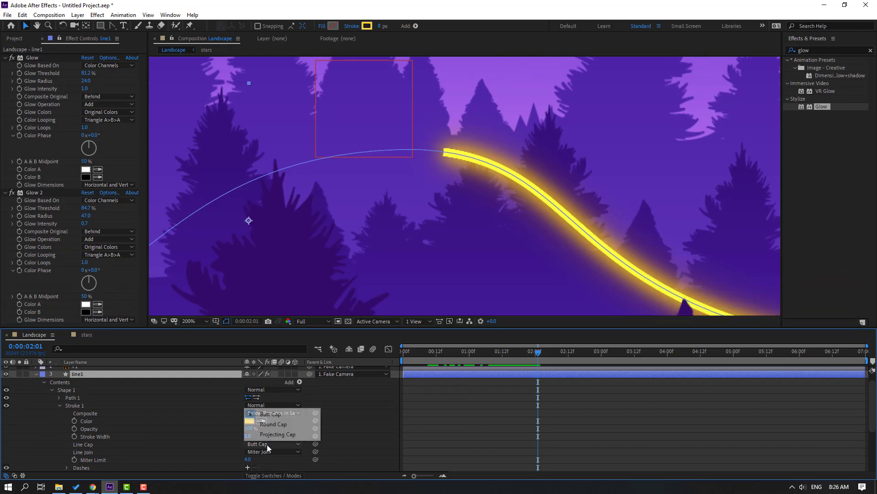